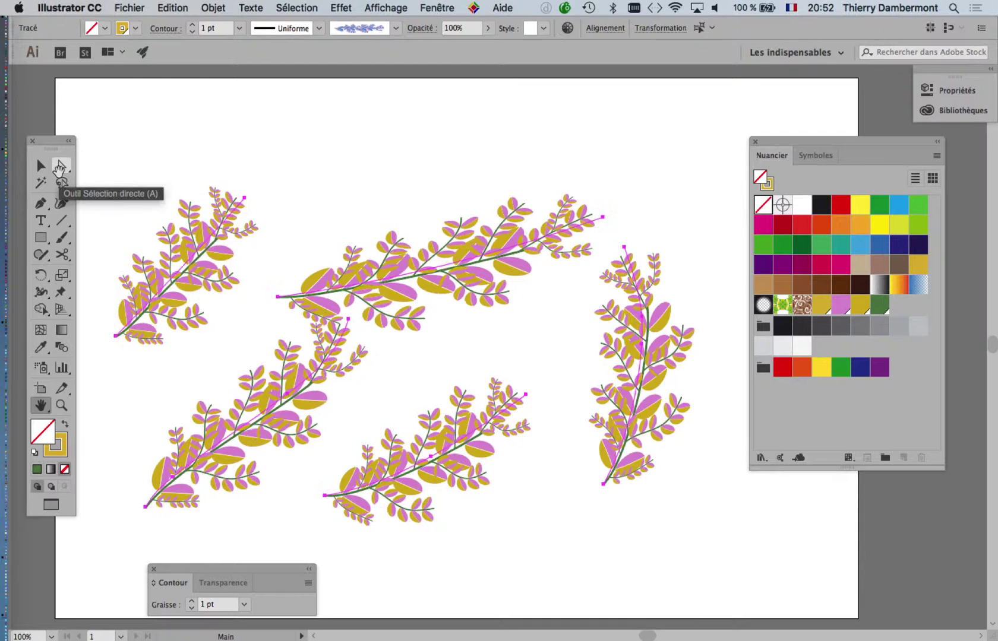
Step: Delete all the branch strokes and draw one vertical straight line down the left part of the artboard
{"action": "key", "text": "Delete"}
{"action": "left_click", "coordinate": [62, 220]}
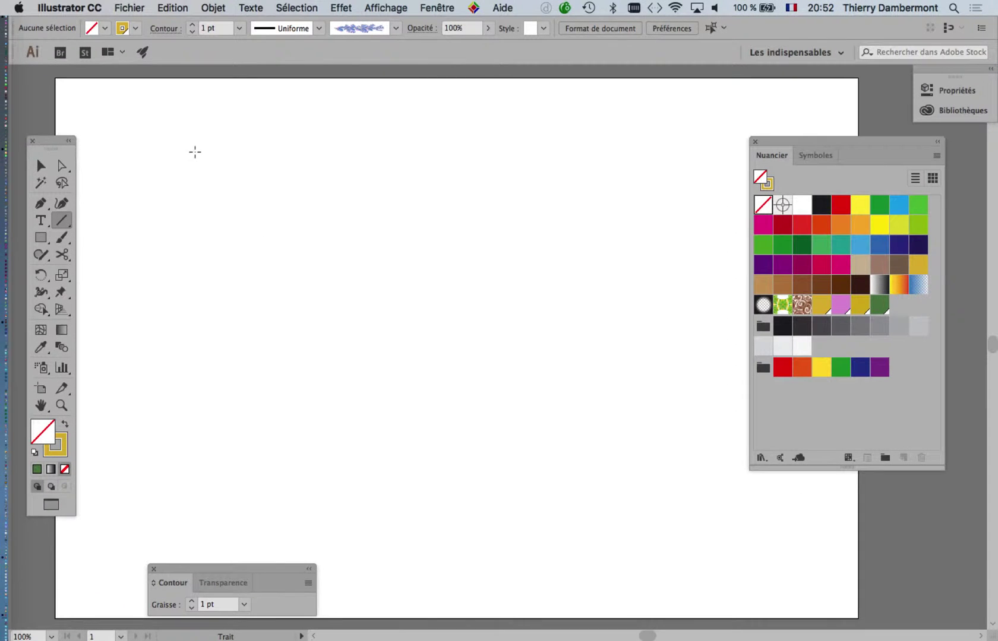
{"action": "left_click_drag", "start_coordinate": [172, 120], "coordinate": [197, 568]}
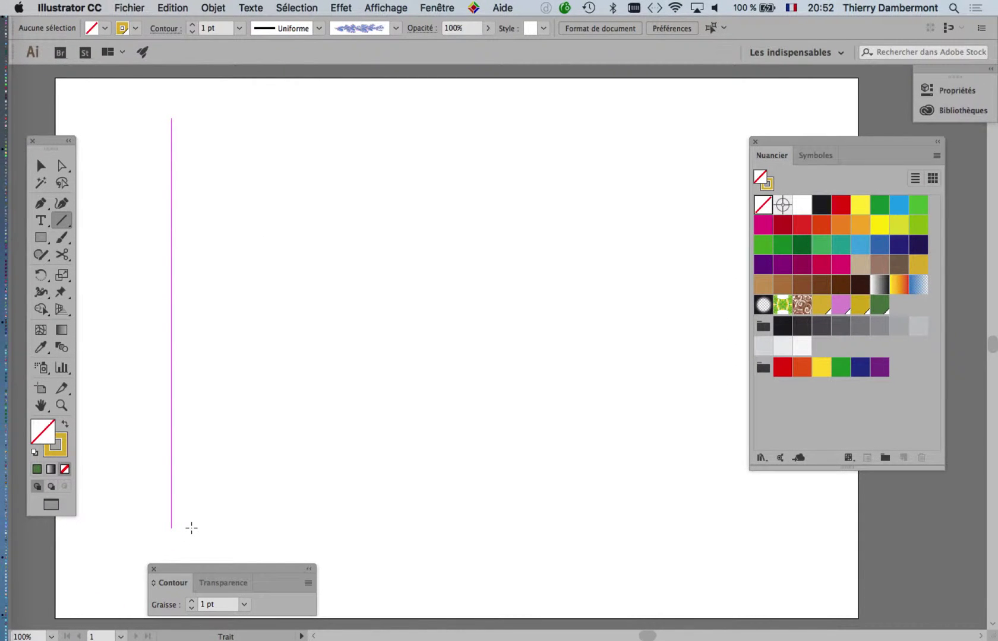
{"action": "left_click_drag", "start_coordinate": [191, 528], "coordinate": [191, 528]}
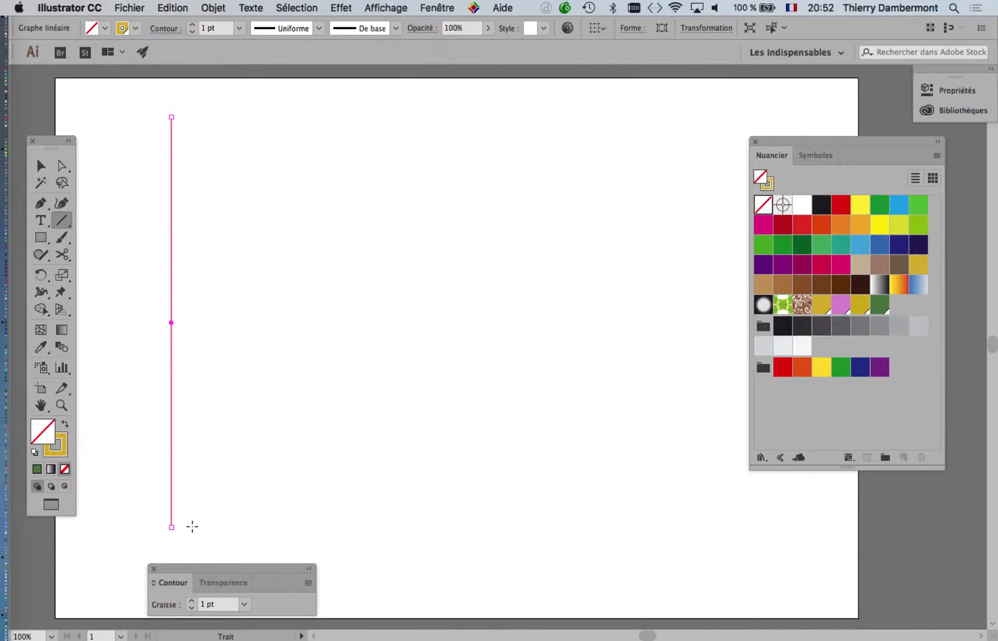
Step: Copy the vertical line horizontally and repeat the copy until nine evenly spaced parallel lines fill the artboard
{"action": "left_click", "coordinate": [41, 167]}
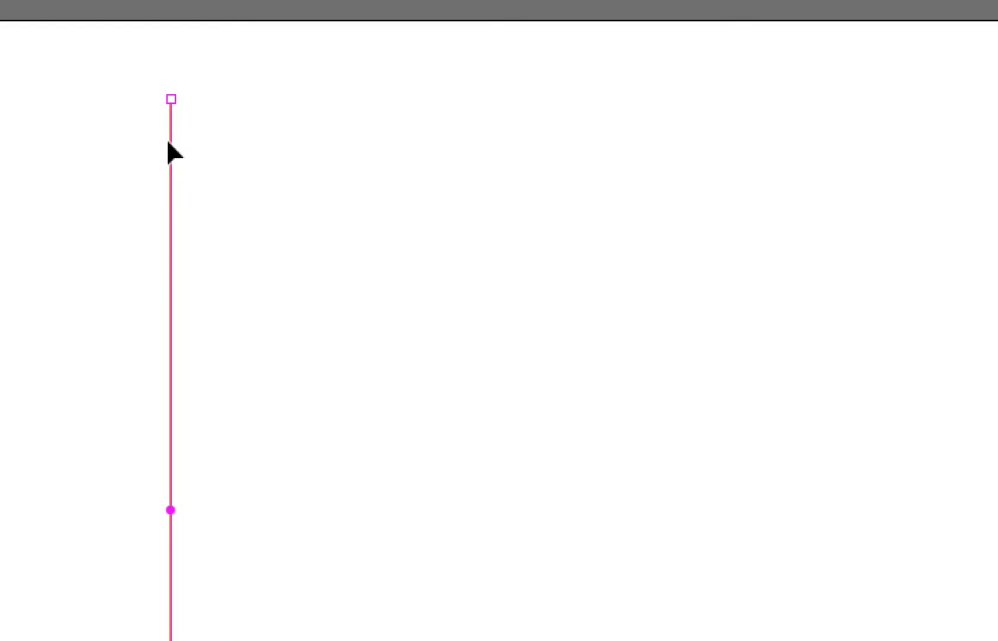
{"action": "left_click", "coordinate": [167, 139]}
{"action": "left_click", "coordinate": [170, 141]}
{"action": "left_click_drag", "start_coordinate": [170, 142], "coordinate": [274, 153]}
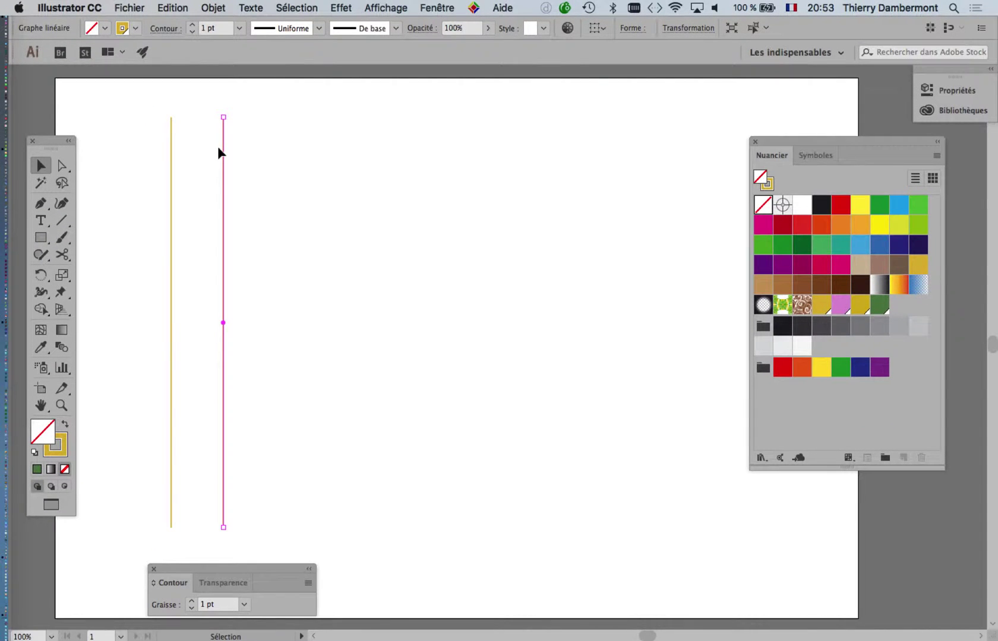
{"action": "key", "text": "super+d"}
{"action": "key", "text": "super+d"}
{"action": "key", "text": "super+d"}
{"action": "key", "text": "super+d"}
{"action": "key", "text": "super+d"}
{"action": "key", "text": "super+d"}
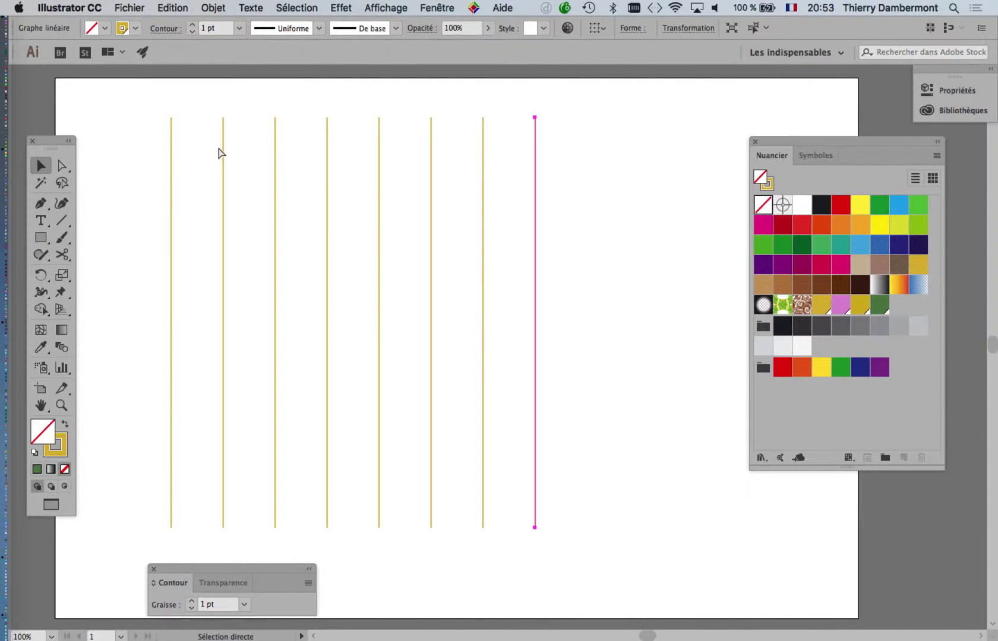
{"action": "key", "text": "super+d"}
Step: Apply the pink and ochre art brush "plusieurs branches - 1 - copie" to all nine lines
{"action": "left_click_drag", "start_coordinate": [161, 118], "coordinate": [630, 331]}
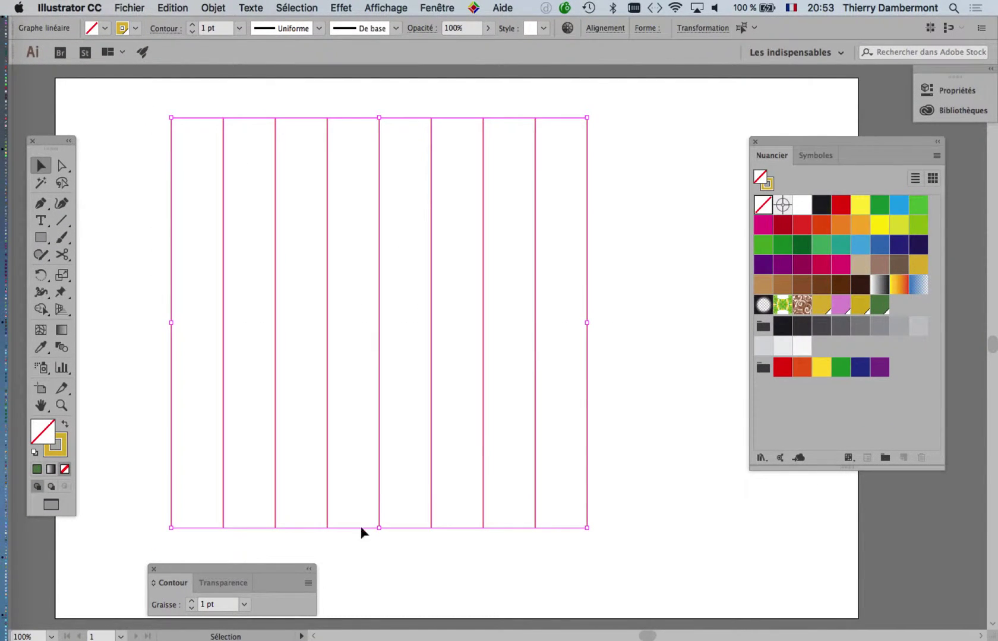
{"action": "left_click", "coordinate": [433, 7]}
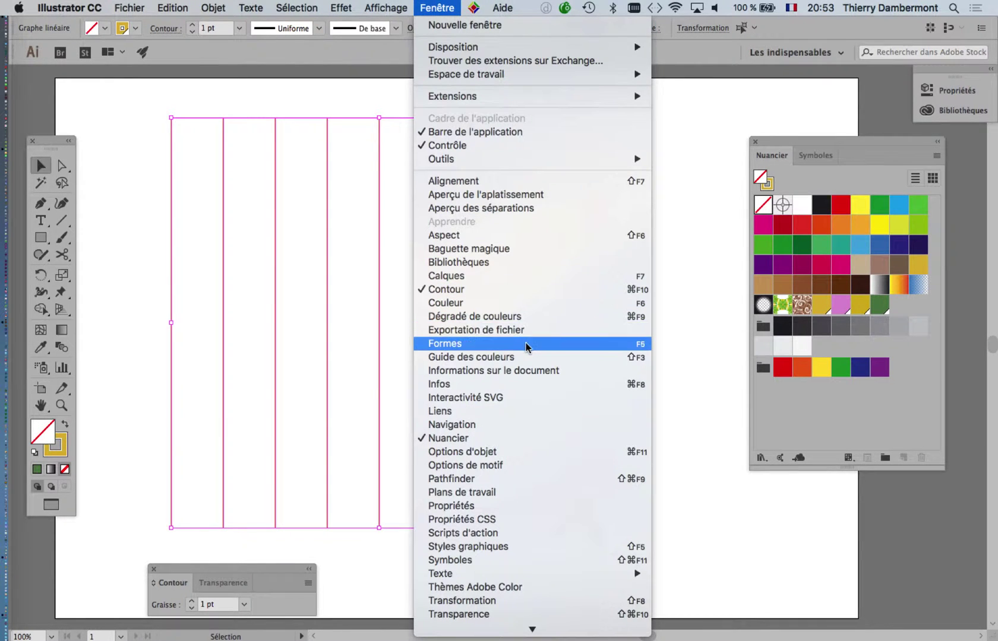
{"action": "left_click", "coordinate": [594, 344]}
{"action": "left_click", "coordinate": [677, 383]}
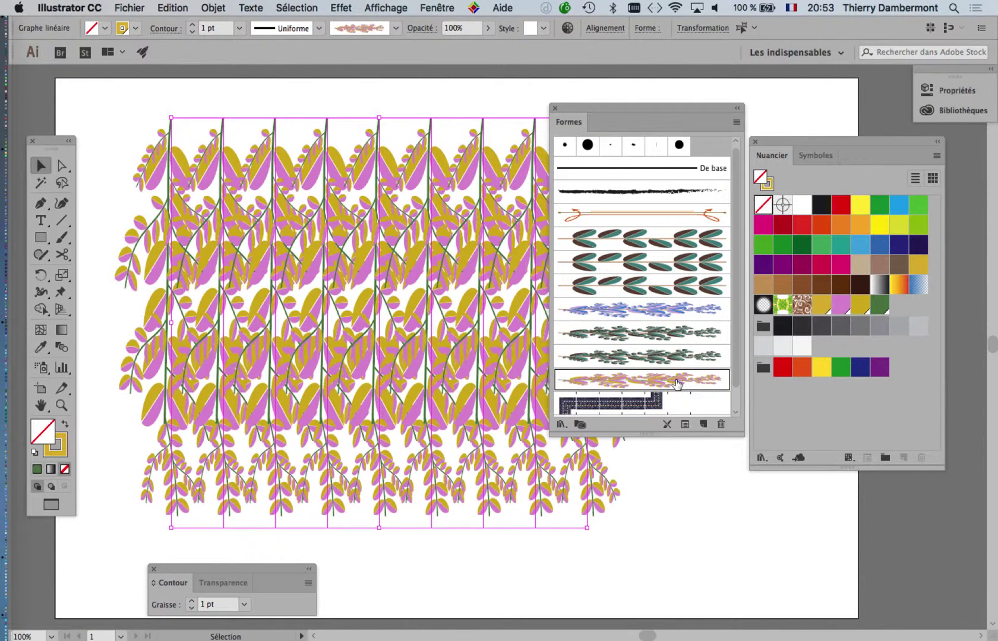
{"action": "left_click_drag", "start_coordinate": [603, 107], "coordinate": [789, 126]}
{"action": "left_click", "coordinate": [756, 142]}
{"action": "key", "text": "alt+super+8"}
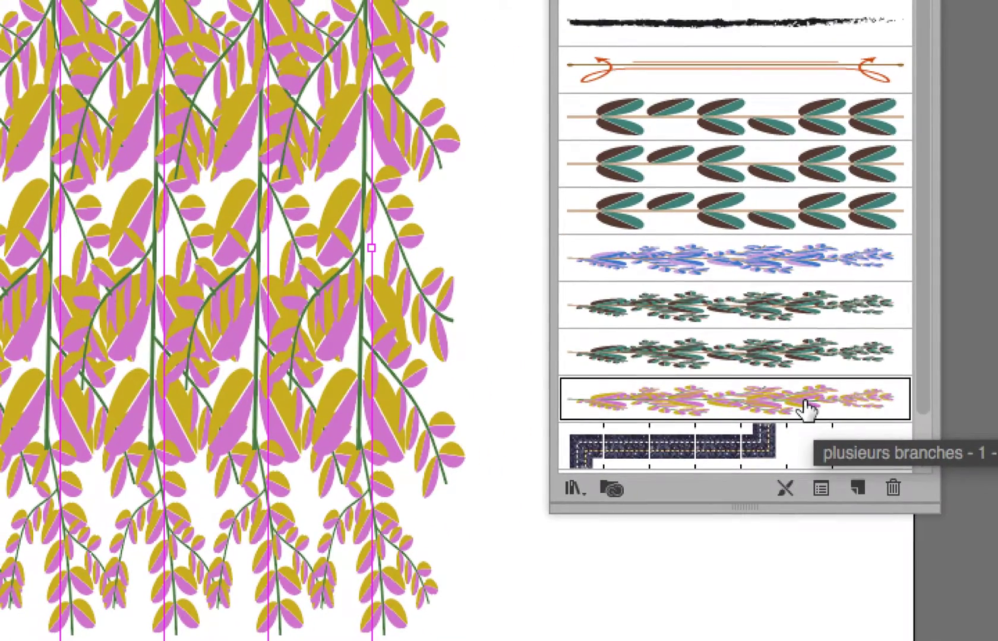
Step: Set the pink and ochre branch brush's fixed width to 37% and apply the change to the existing strokes
{"action": "double_click", "coordinate": [807, 409]}
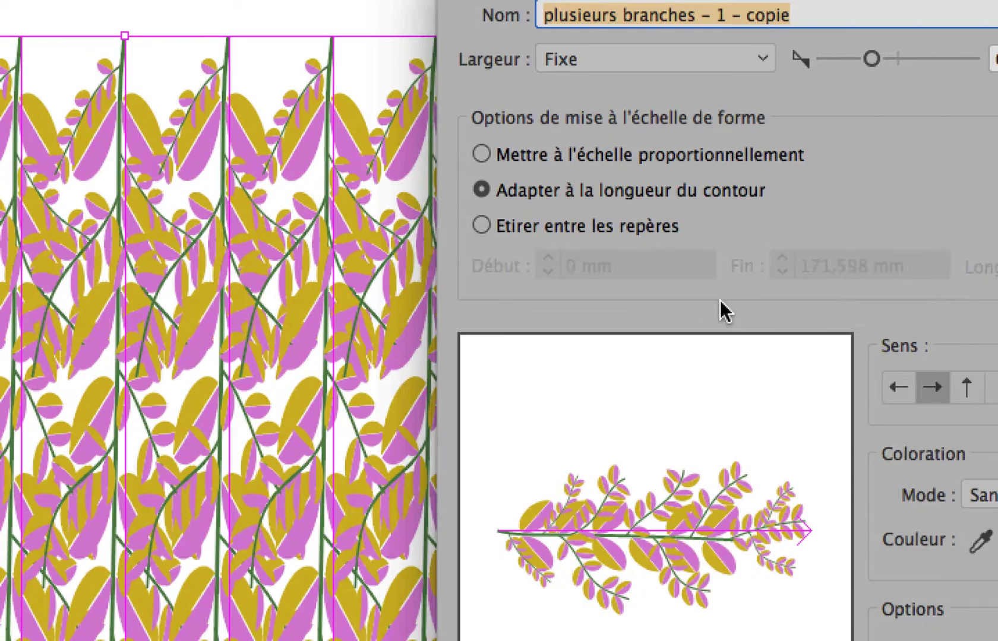
{"action": "left_click_drag", "start_coordinate": [871, 58], "coordinate": [847, 58]}
{"action": "left_click_drag", "start_coordinate": [761, 219], "coordinate": [766, 219]}
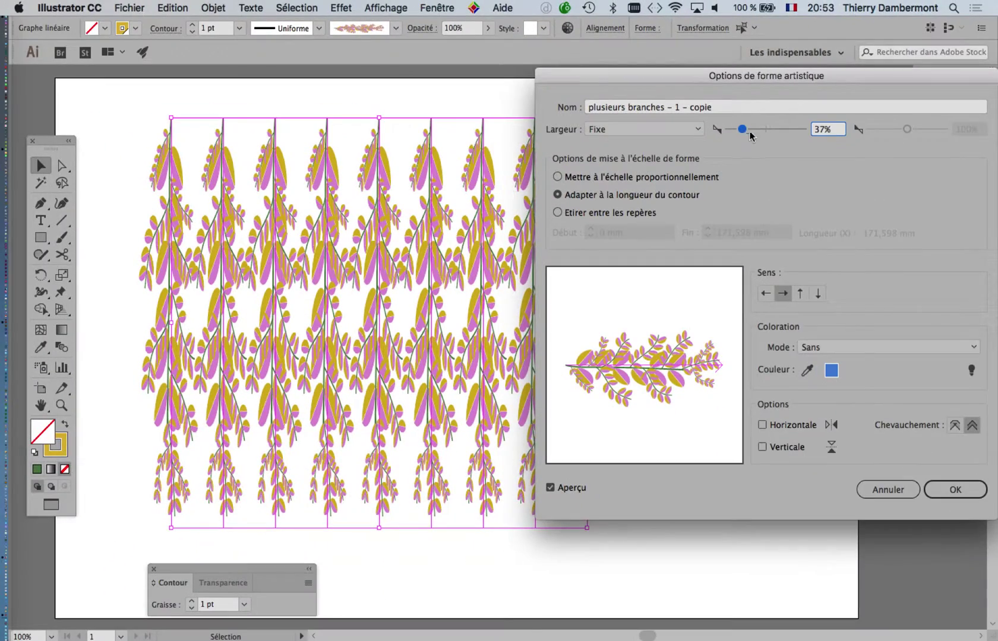
{"action": "left_click", "coordinate": [977, 549]}
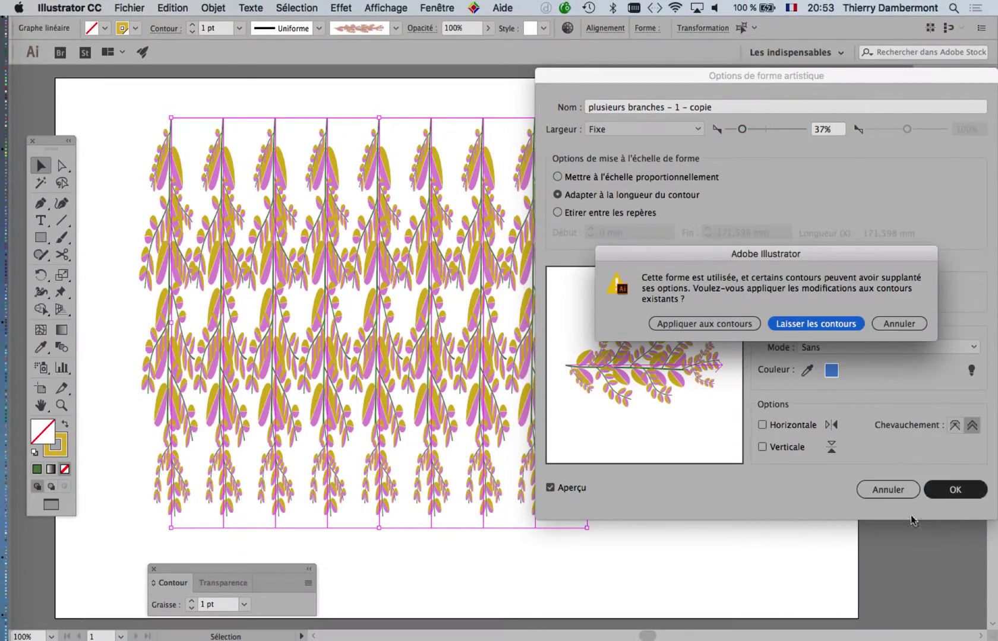
{"action": "left_click", "coordinate": [727, 327]}
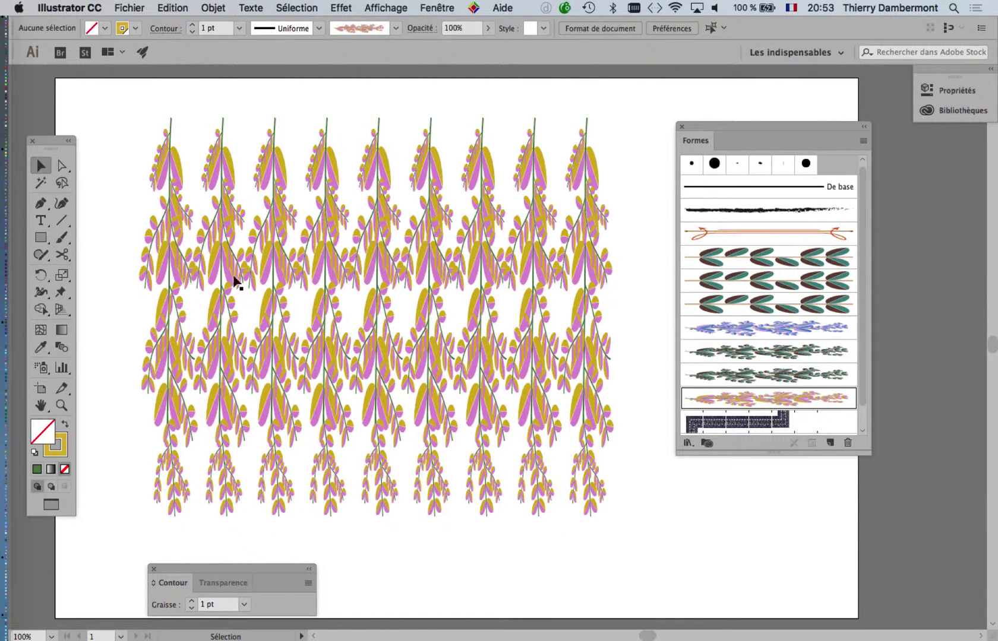
{"action": "left_click_drag", "start_coordinate": [732, 127], "coordinate": [799, 130]}
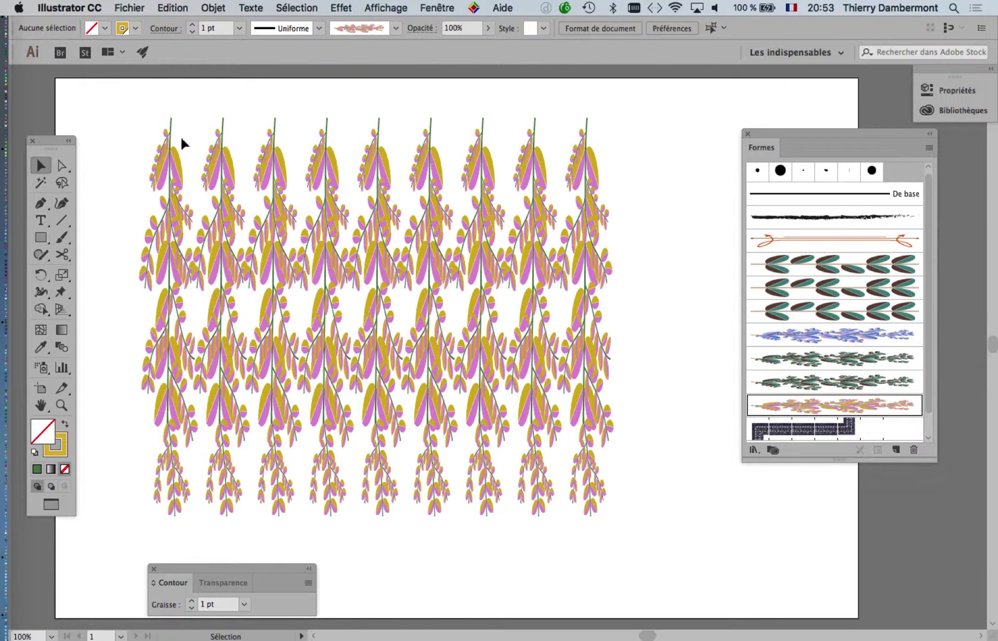
Step: Save a copy of the document as brushes2-21.ai in the brushes-artistiques-AI-2 folder
{"action": "left_click", "coordinate": [129, 8]}
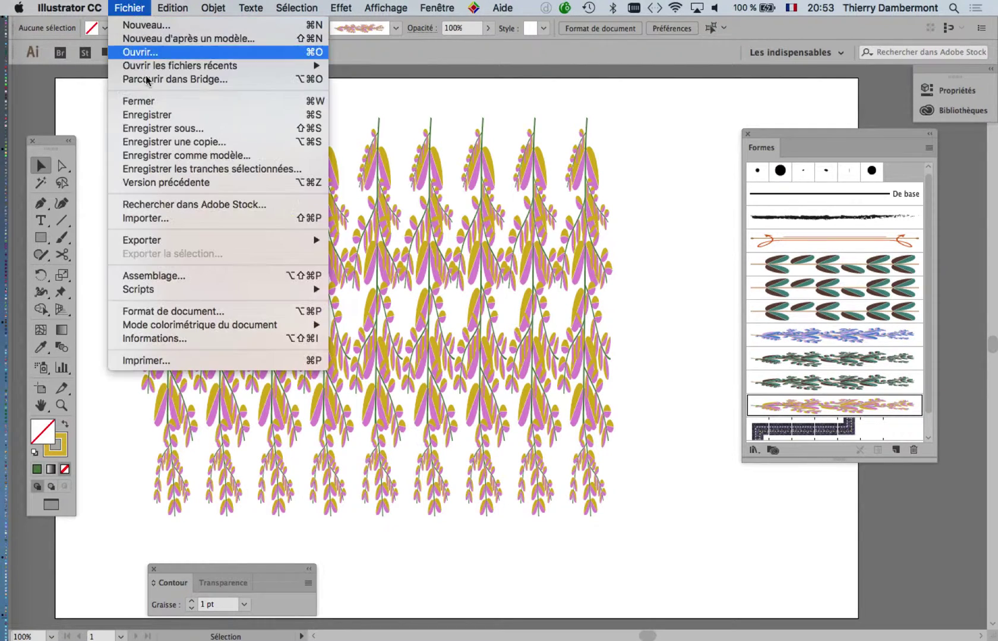
{"action": "left_click", "coordinate": [178, 128]}
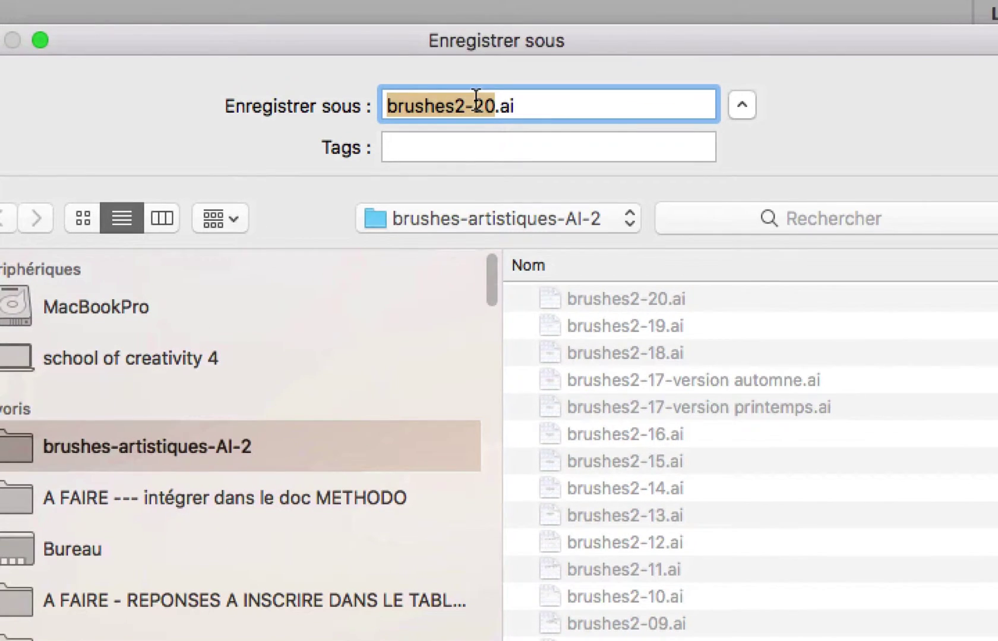
{"action": "left_click_drag", "start_coordinate": [495, 104], "coordinate": [485, 103]}
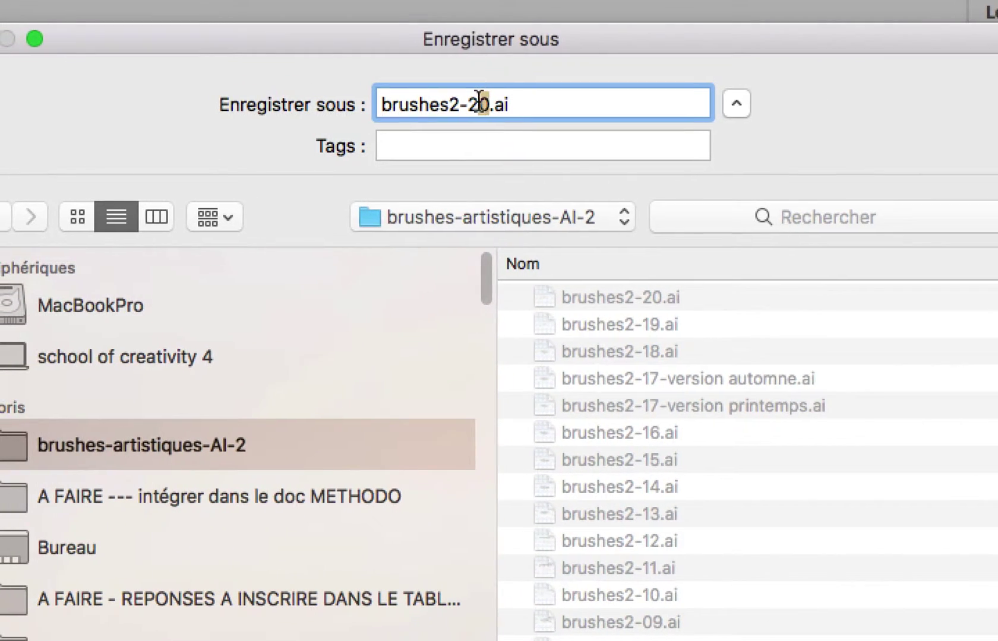
{"action": "type", "text": "1"}
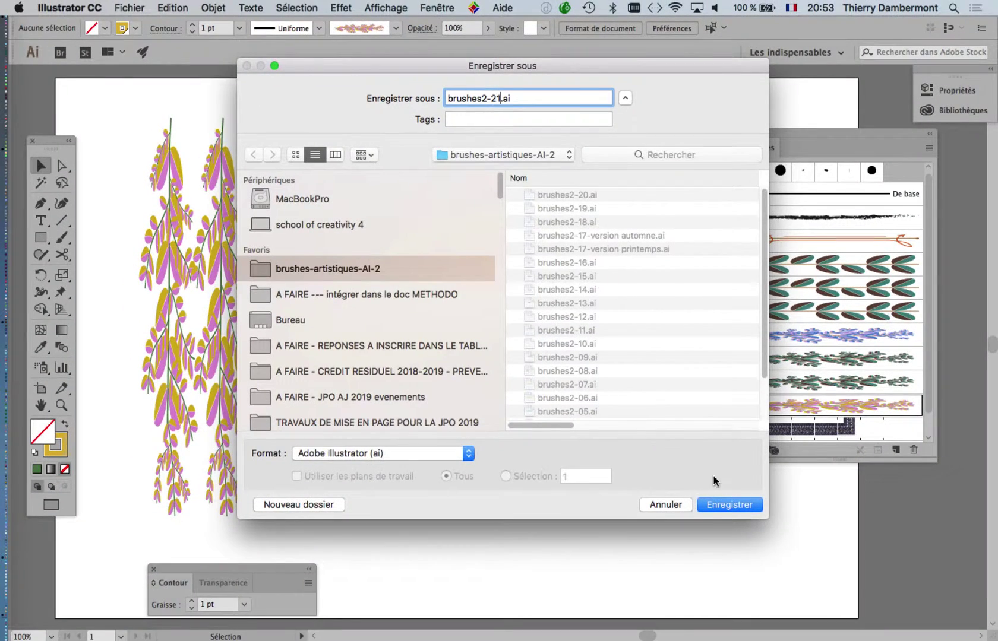
{"action": "left_click", "coordinate": [736, 504]}
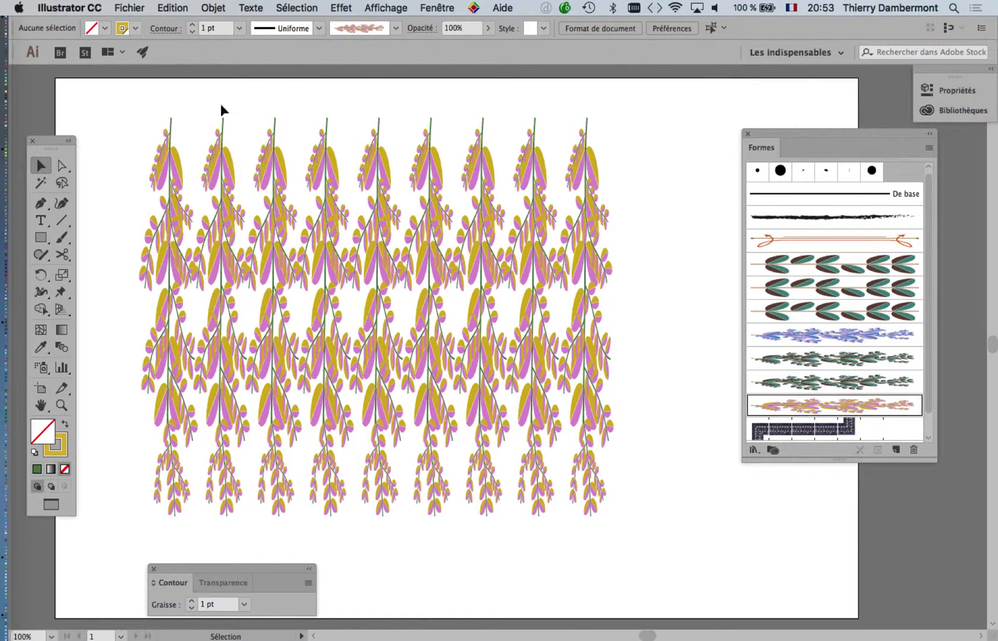
Step: Delete every second branch so that five widely spaced branches remain
{"action": "left_click_drag", "start_coordinate": [221, 104], "coordinate": [245, 131]}
{"action": "key", "text": "Delete"}
{"action": "left_click_drag", "start_coordinate": [319, 109], "coordinate": [356, 130]}
{"action": "key", "text": "Delete"}
{"action": "left_click_drag", "start_coordinate": [420, 106], "coordinate": [432, 117]}
{"action": "key", "text": "Delete"}
{"action": "left_click_drag", "start_coordinate": [546, 129], "coordinate": [547, 129]}
{"action": "key", "text": "Delete"}
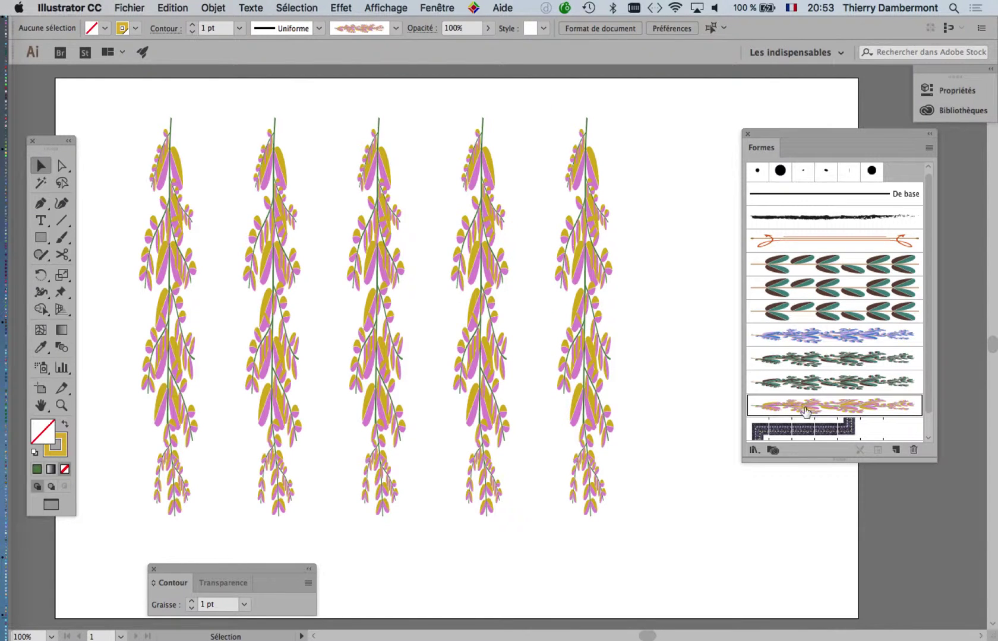
Step: Set the pink and ochre branch brush's width to 79%, apply it to the existing strokes and save the document
{"action": "double_click", "coordinate": [845, 409]}
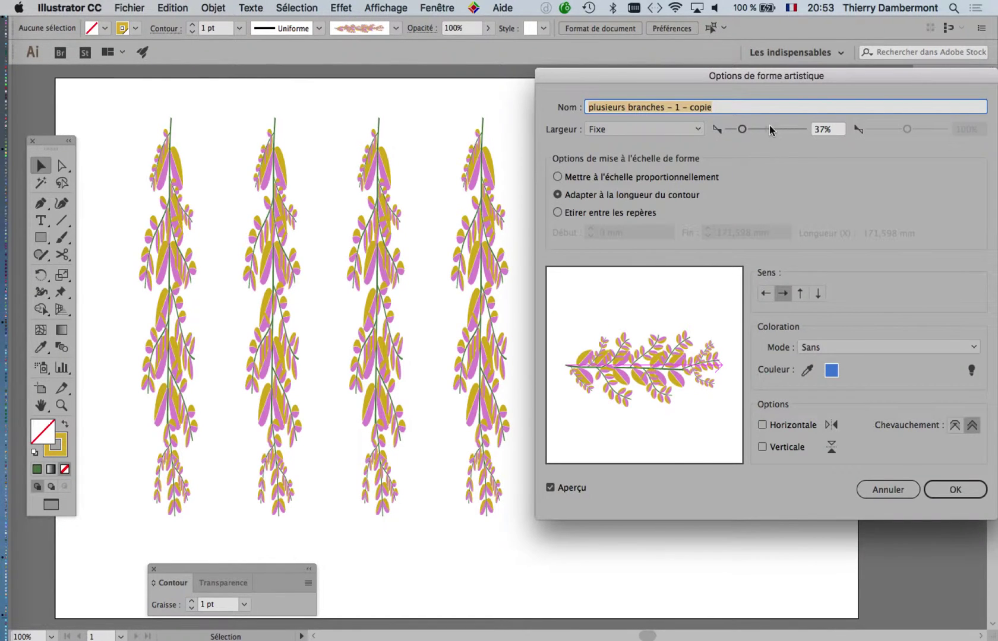
{"action": "left_click_drag", "start_coordinate": [743, 128], "coordinate": [757, 129]}
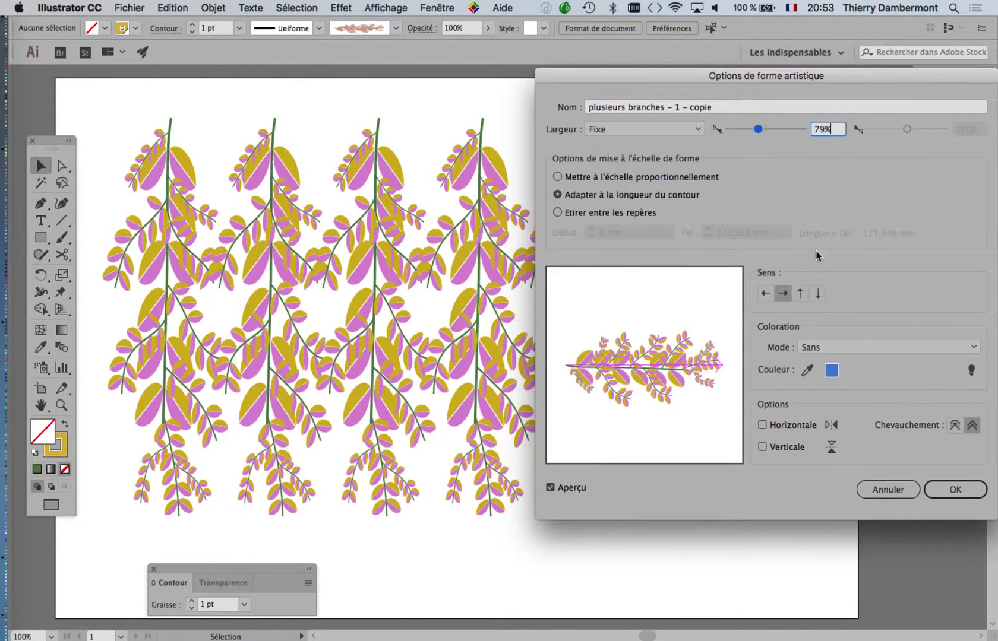
{"action": "left_click", "coordinate": [965, 493]}
{"action": "left_click", "coordinate": [683, 324]}
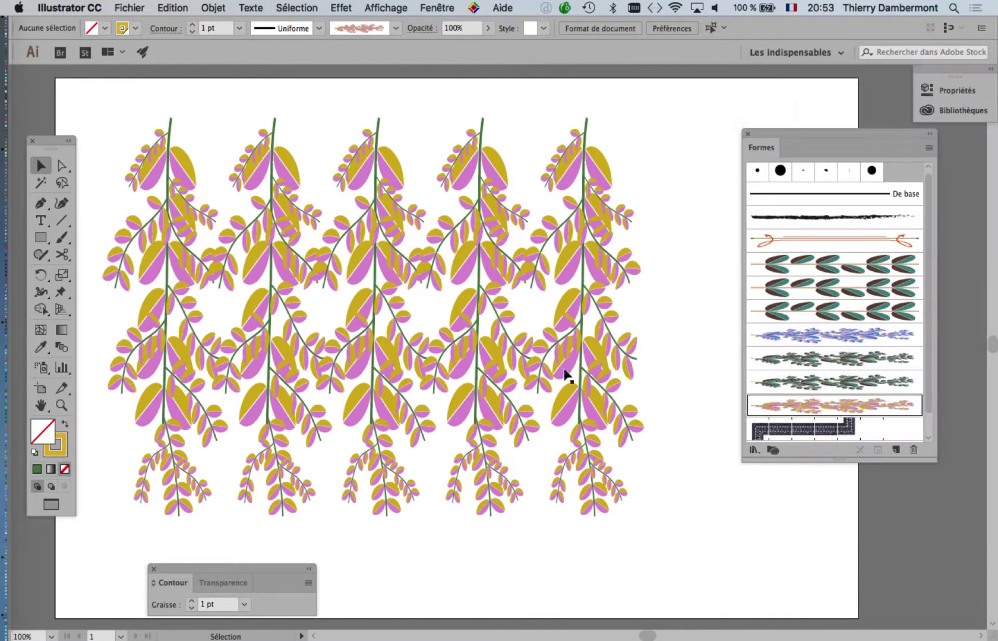
{"action": "left_click", "coordinate": [122, 7]}
{"action": "left_click", "coordinate": [167, 117]}
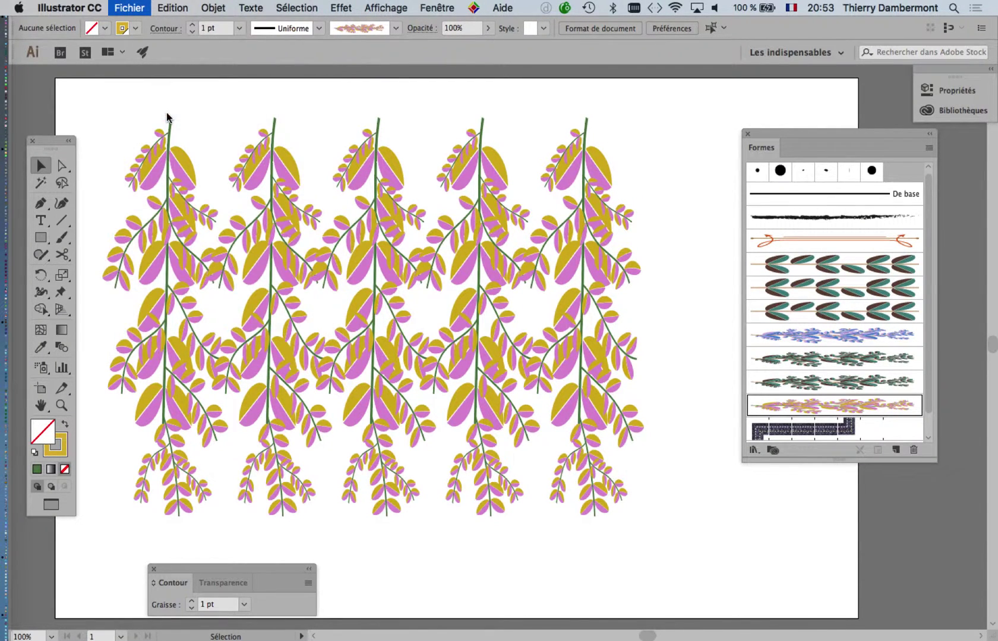
Step: Save the document under the new name brushes2-22.ai in Illustrator CC format, keeping the default options
{"action": "left_click_drag", "start_coordinate": [762, 137], "coordinate": [832, 156]}
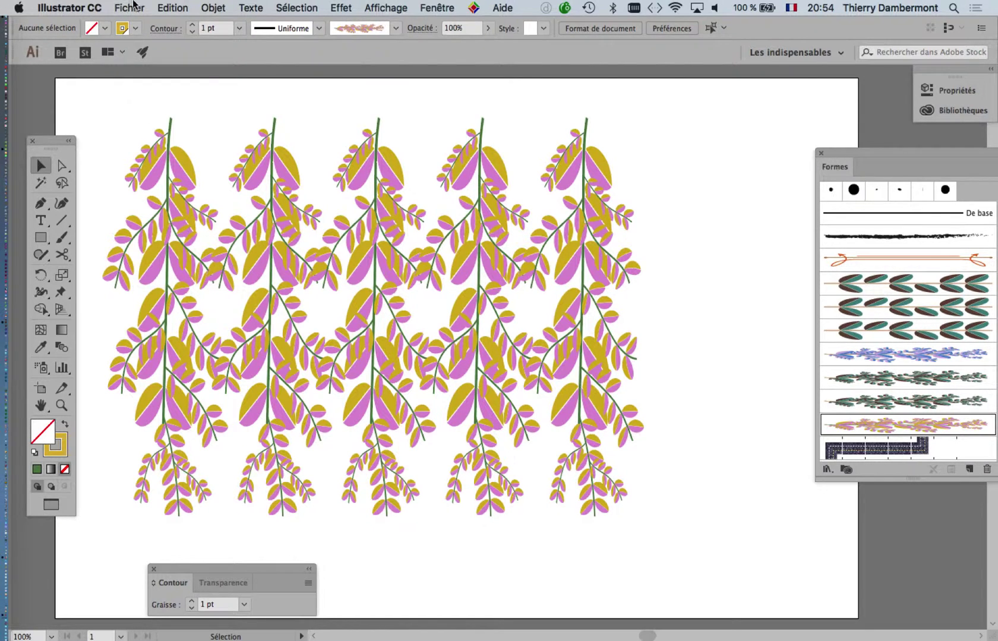
{"action": "left_click", "coordinate": [132, 7]}
{"action": "left_click", "coordinate": [172, 127]}
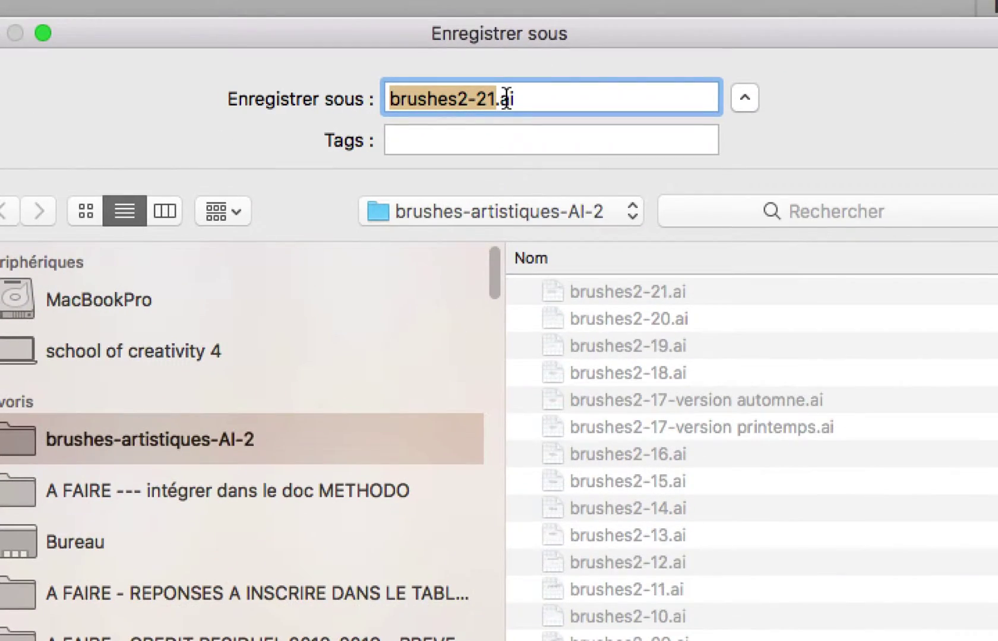
{"action": "left_click", "coordinate": [501, 98]}
{"action": "left_click_drag", "start_coordinate": [497, 98], "coordinate": [504, 98]}
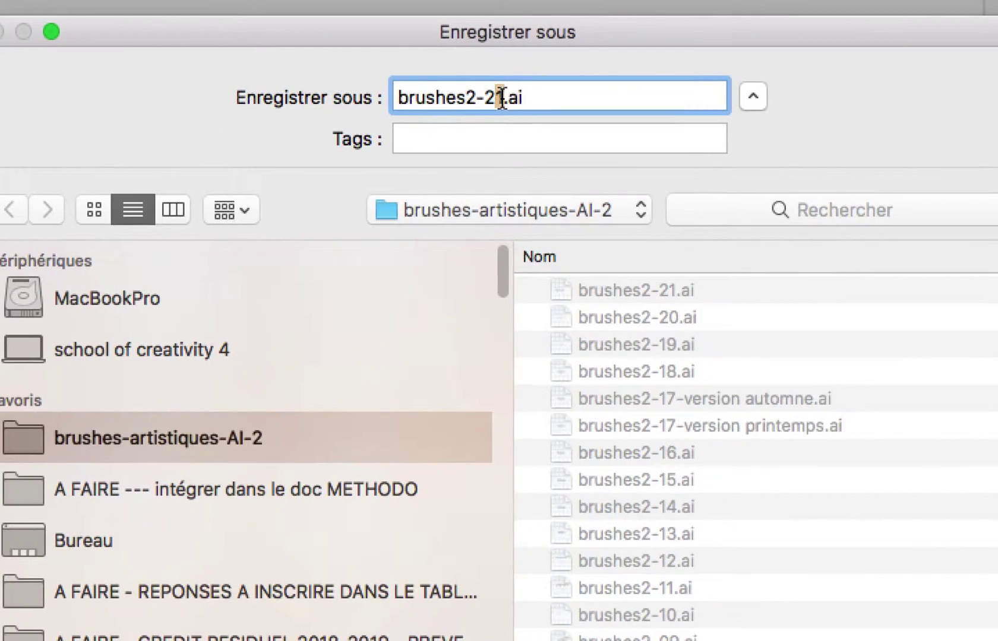
{"action": "type", "text": "2"}
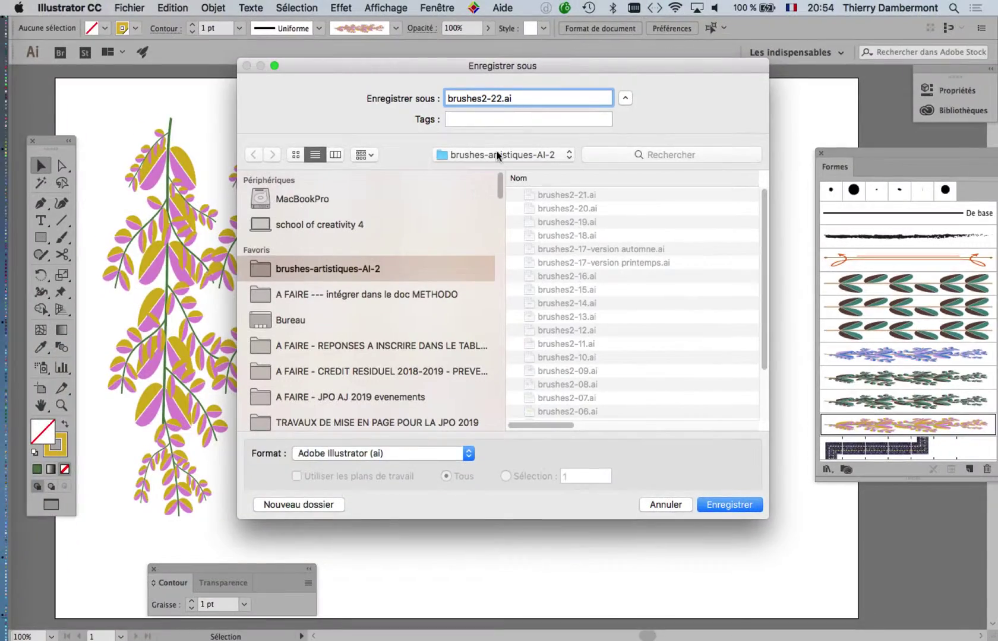
{"action": "left_click", "coordinate": [758, 506]}
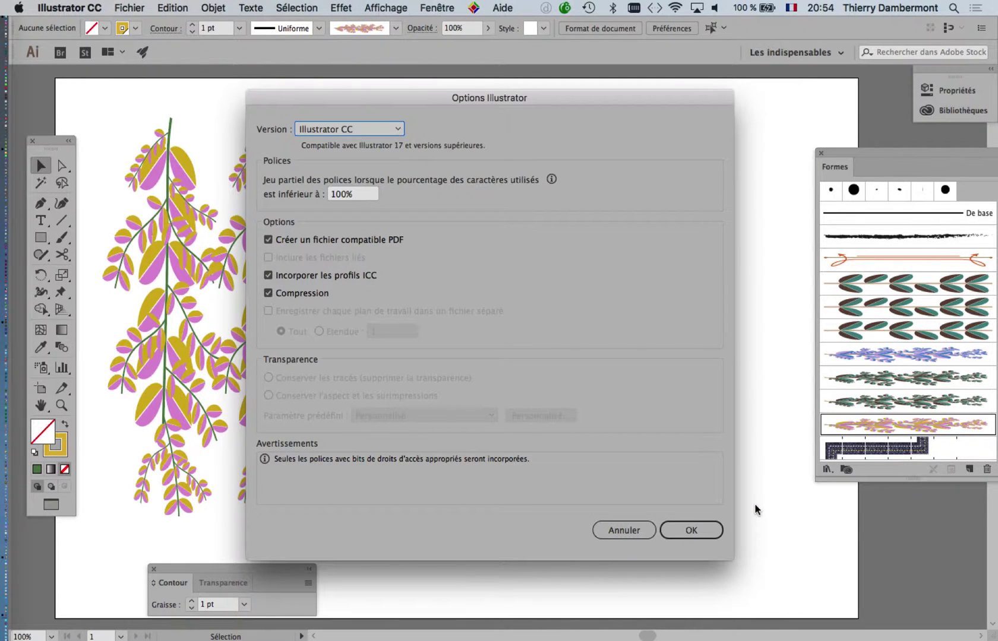
{"action": "left_click", "coordinate": [712, 525]}
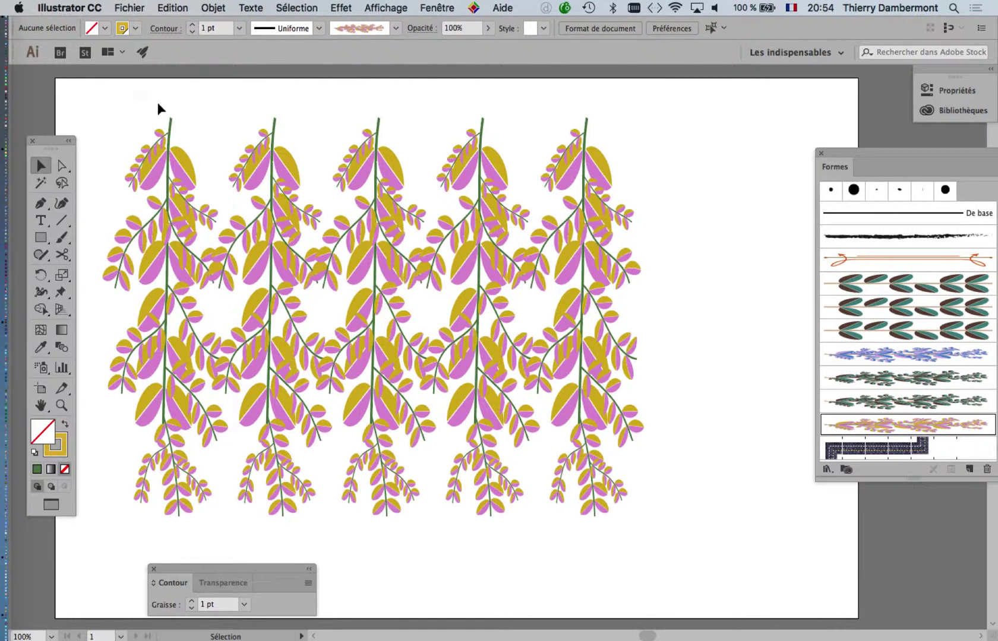
Step: Select all five vertical branches and delete them to empty the artboard
{"action": "left_click_drag", "start_coordinate": [158, 102], "coordinate": [585, 344]}
{"action": "key", "text": "super+a"}
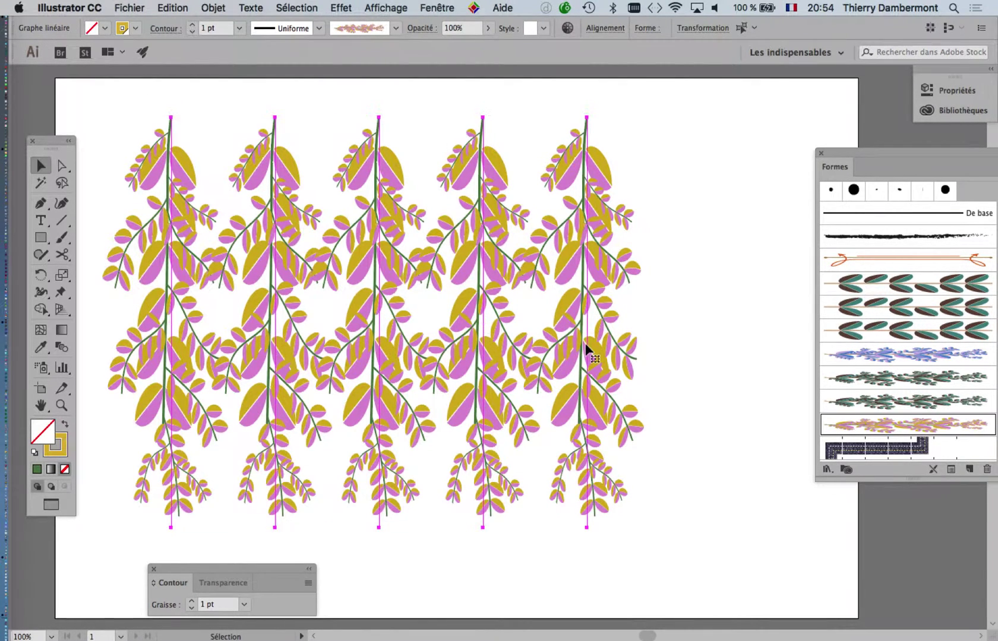
{"action": "key", "text": "Delete"}
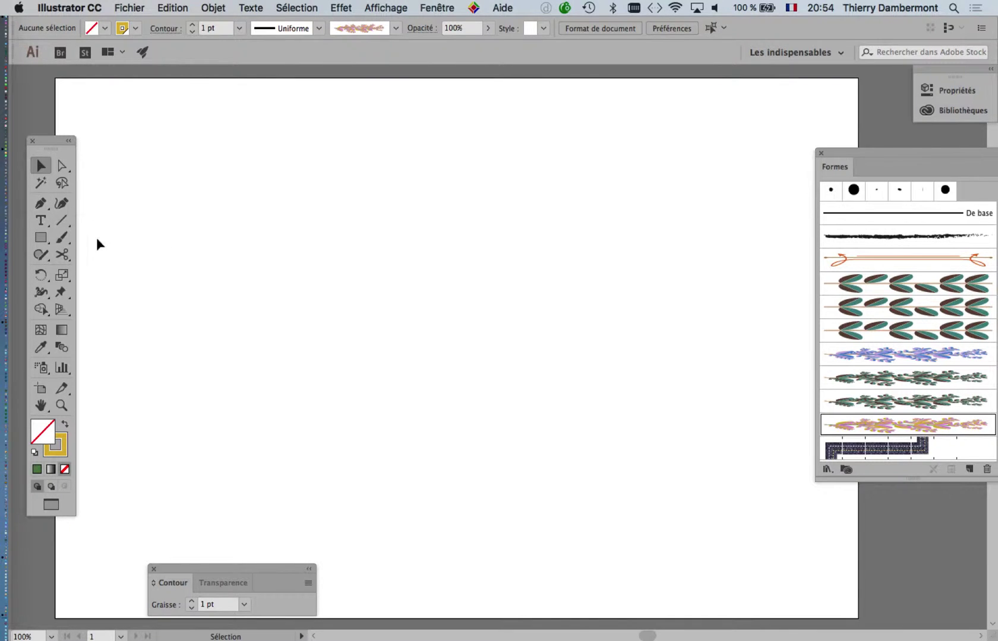
{"action": "scroll", "coordinate": [108, 243], "scroll_direction": "down", "scroll_amount": 1}
{"action": "key", "text": "space"}
{"action": "left_click_drag", "start_coordinate": [205, 246], "coordinate": [320, 185]}
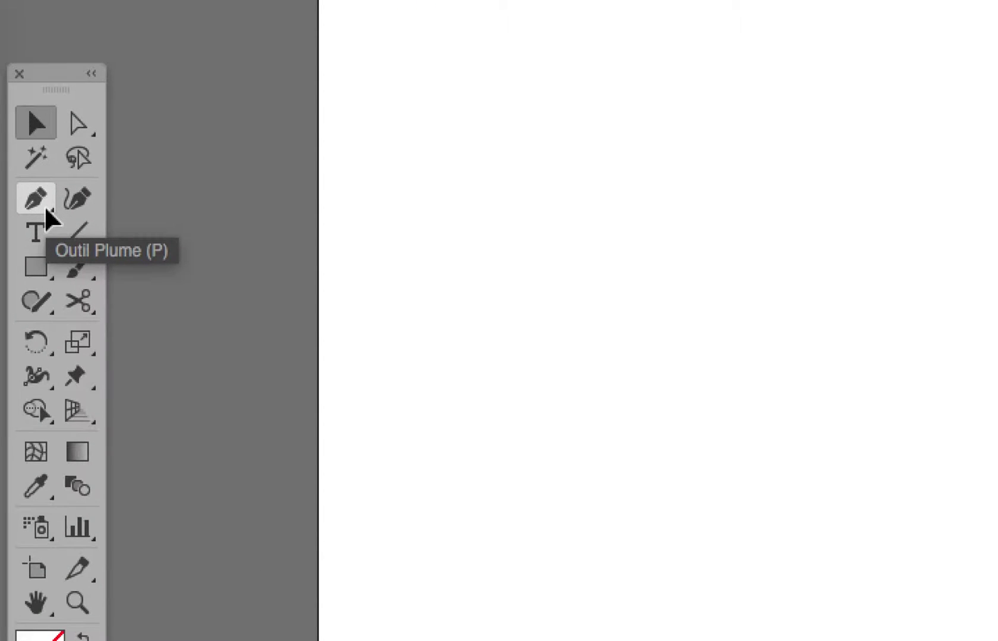
{"action": "left_click", "coordinate": [45, 206]}
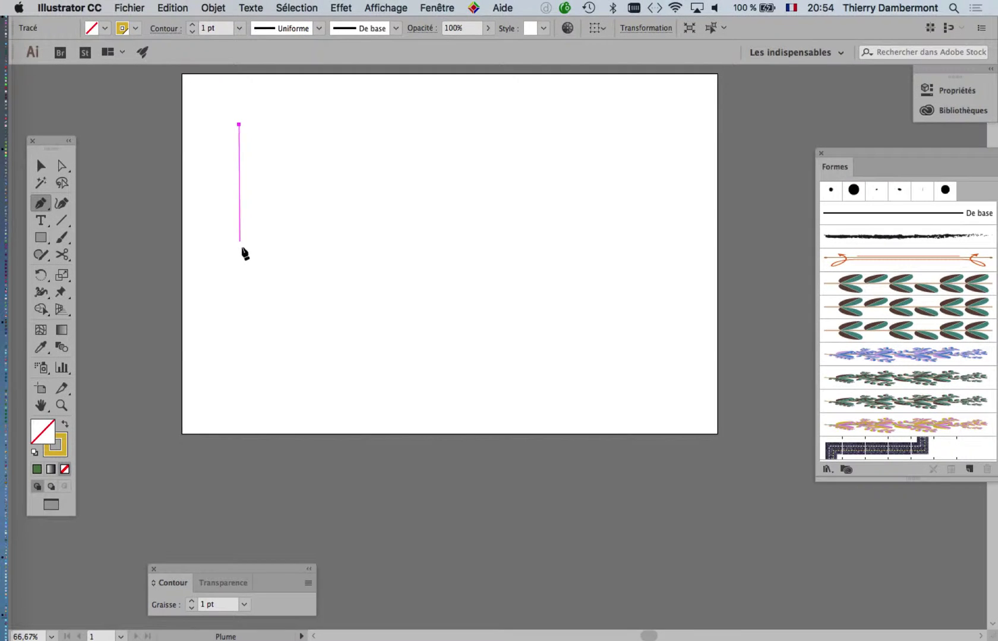
{"action": "left_click_drag", "start_coordinate": [266, 248], "coordinate": [318, 296]}
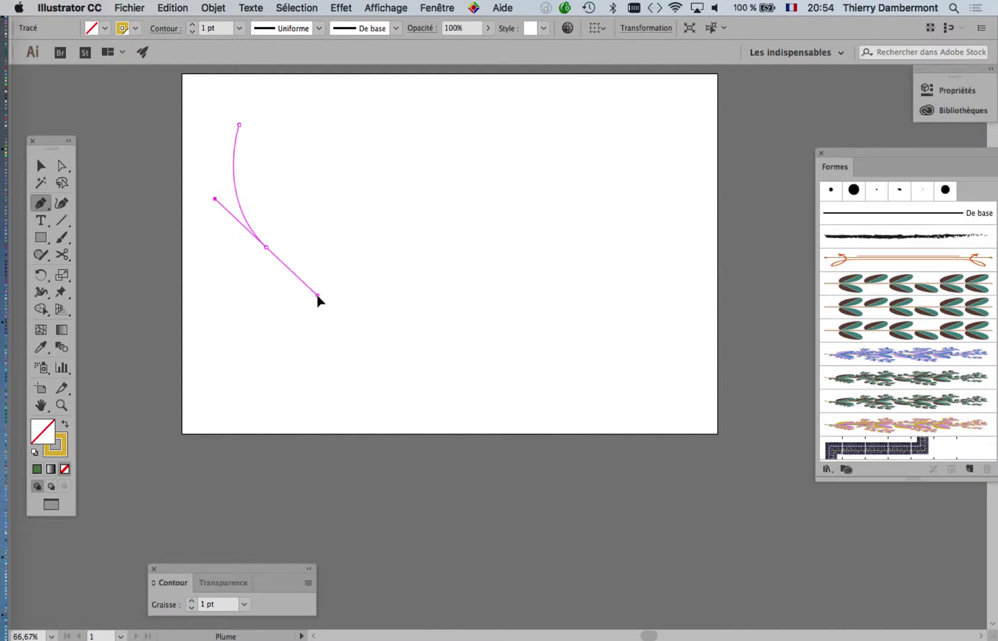
{"action": "left_click_drag", "start_coordinate": [273, 395], "coordinate": [236, 410]}
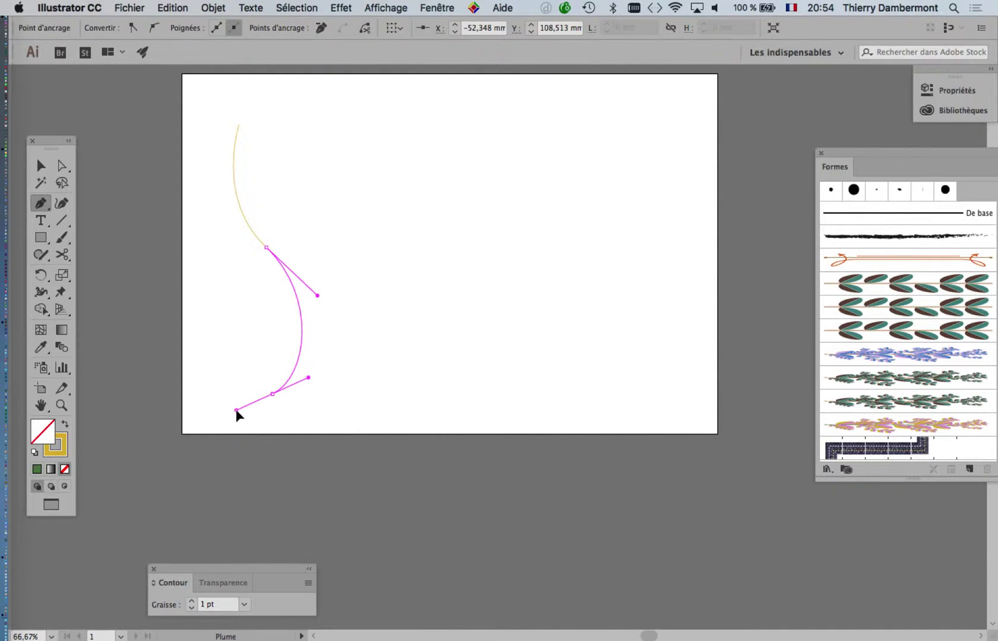
{"action": "left_click", "coordinate": [46, 171]}
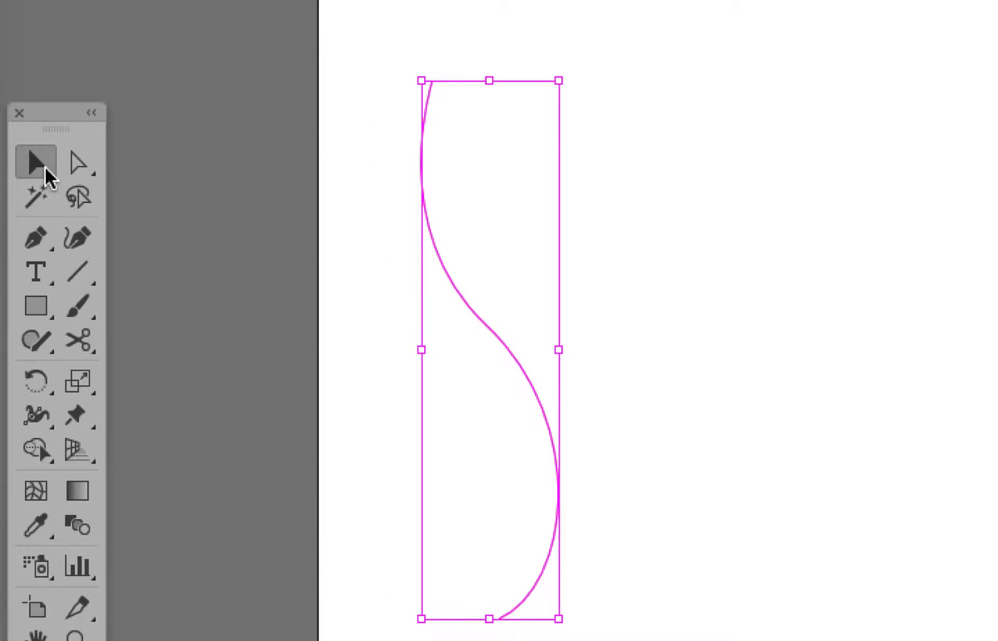
{"action": "left_click", "coordinate": [319, 197]}
{"action": "left_click_drag", "start_coordinate": [361, 142], "coordinate": [461, 218]}
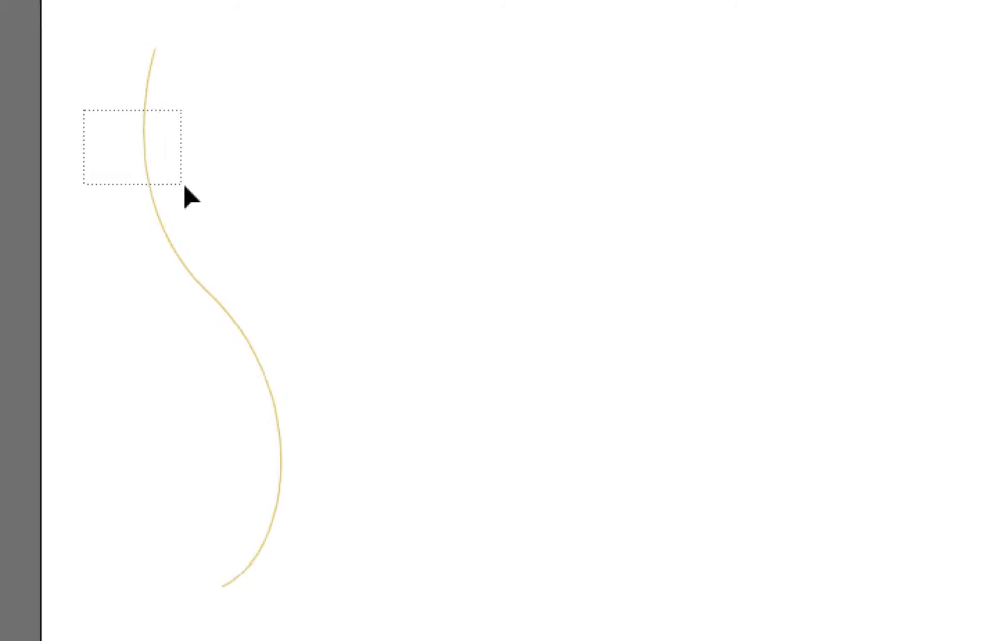
{"action": "left_click_drag", "start_coordinate": [184, 187], "coordinate": [183, 186]}
{"action": "key", "text": "Delete"}
Step: Draw an open three-point S-shaped path with the Pen tool down the left part of the artboard, then deselect it
{"action": "left_click", "coordinate": [39, 194]}
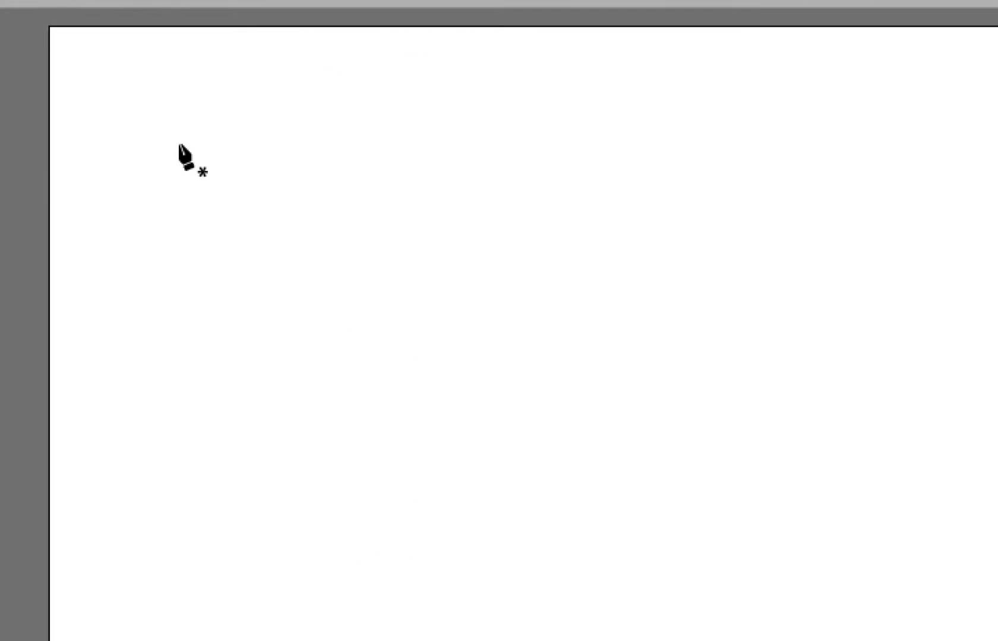
{"action": "left_click_drag", "start_coordinate": [179, 145], "coordinate": [221, 242]}
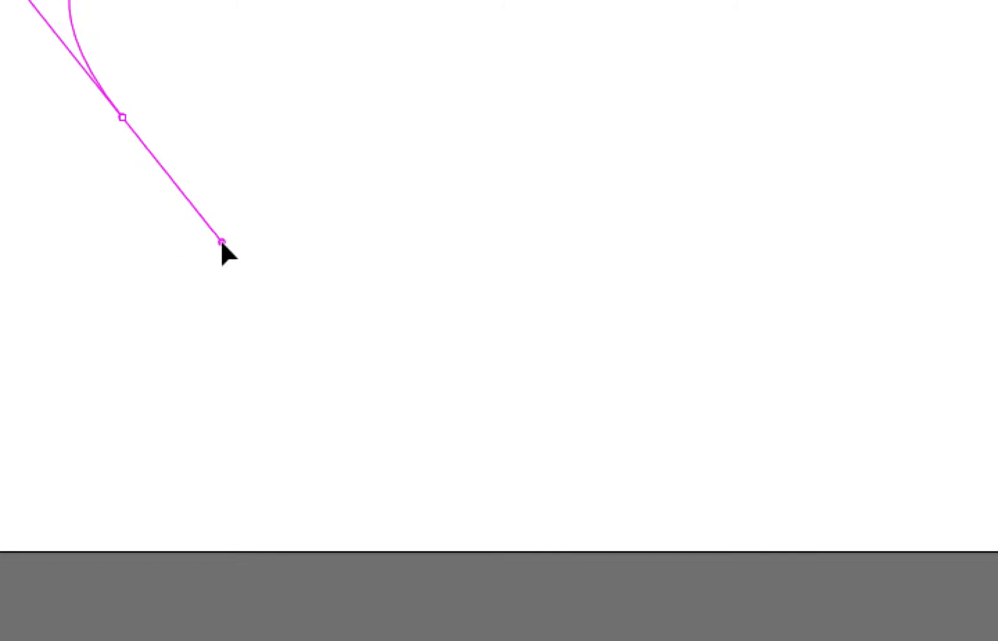
{"action": "left_click_drag", "start_coordinate": [187, 305], "coordinate": [147, 327]}
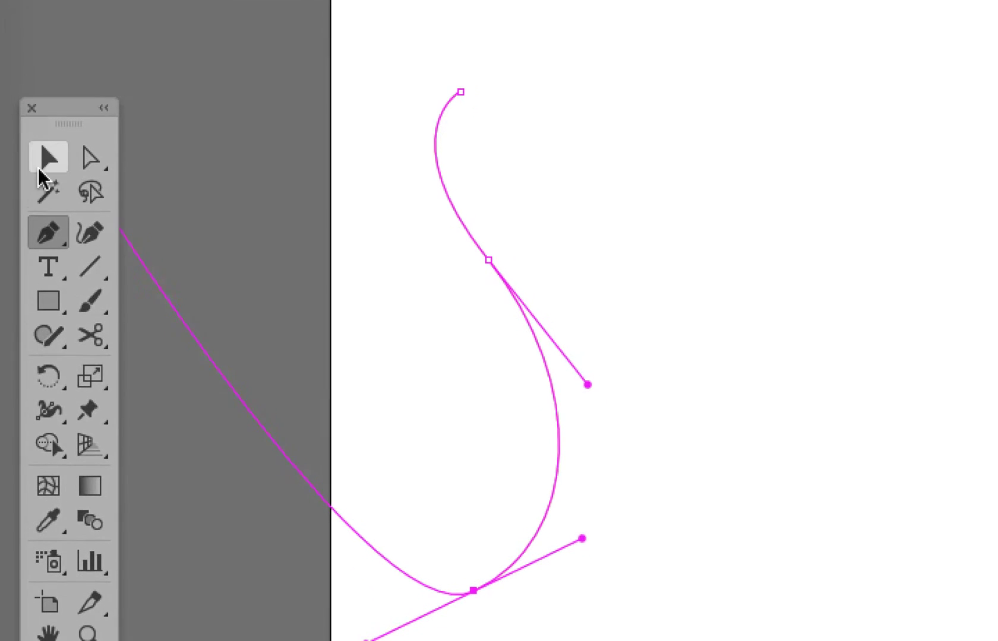
{"action": "left_click", "coordinate": [39, 170]}
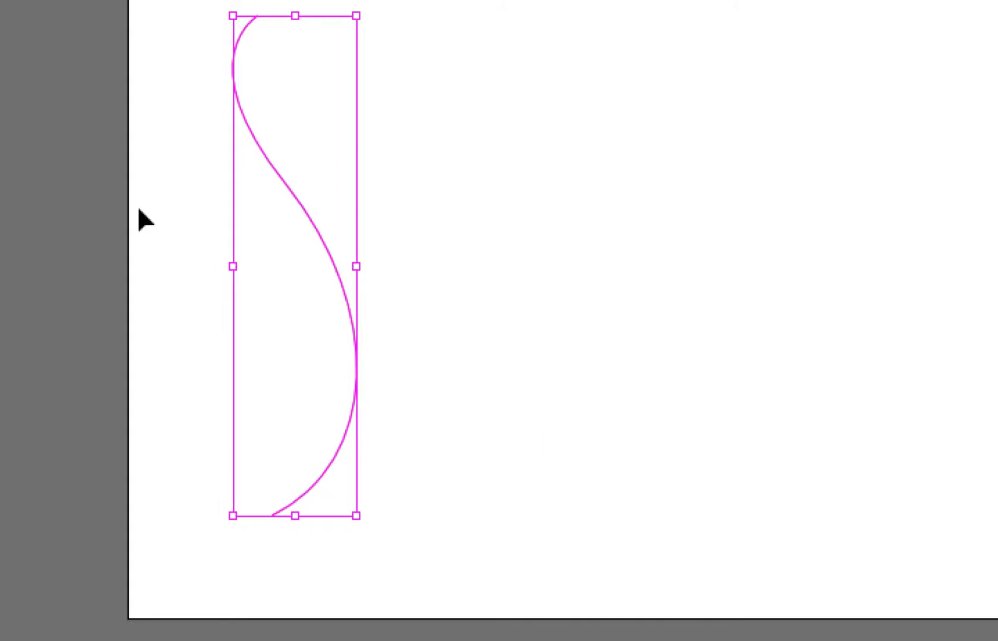
{"action": "left_click", "coordinate": [139, 209]}
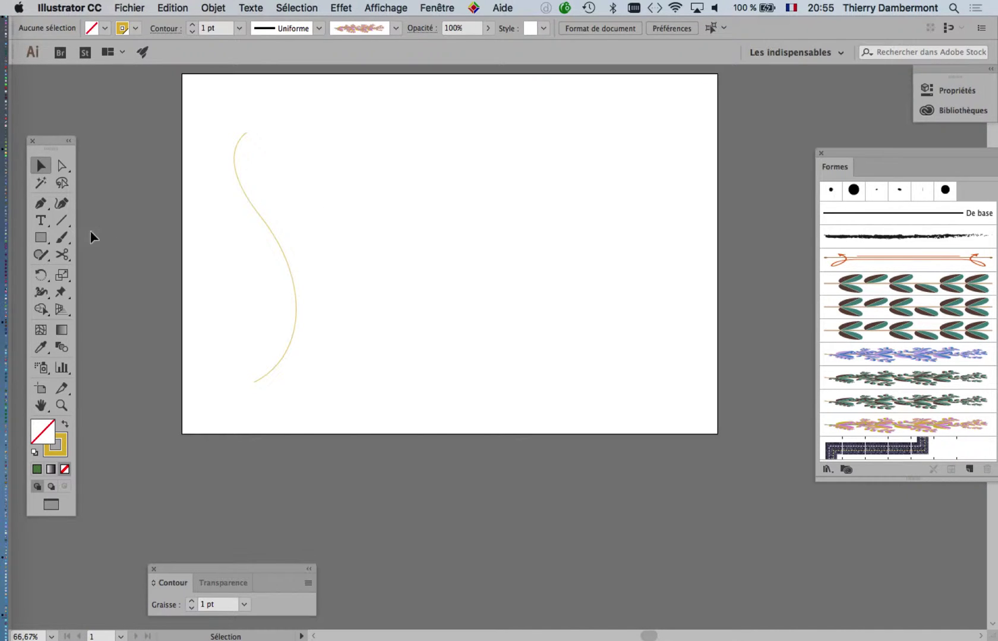
Step: Draw a second three-point S-shaped path with the Pen tool down the right part of the artboard, then deselect it
{"action": "left_click", "coordinate": [40, 206]}
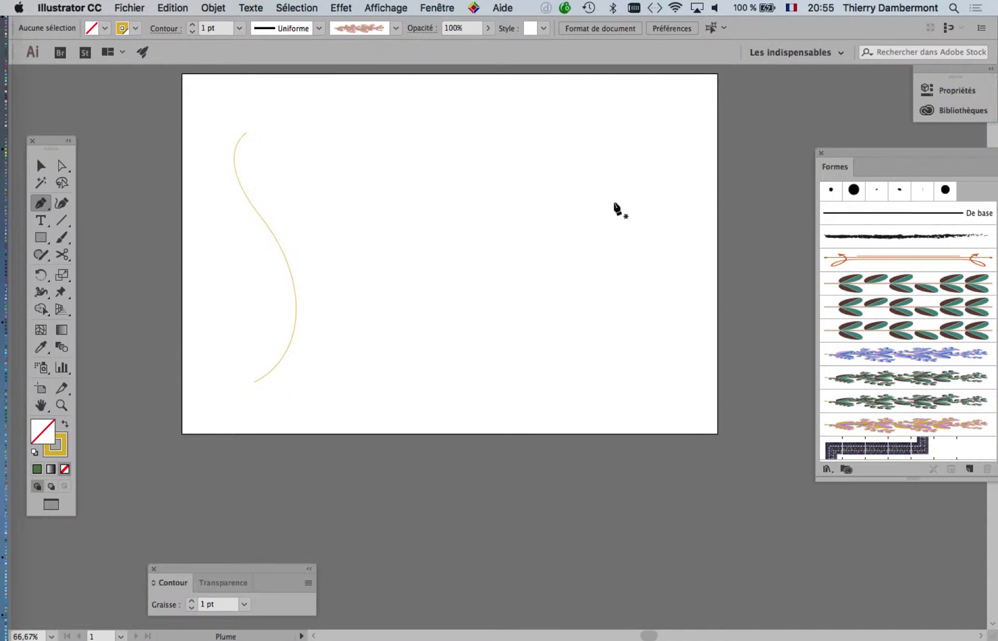
{"action": "left_click", "coordinate": [639, 131]}
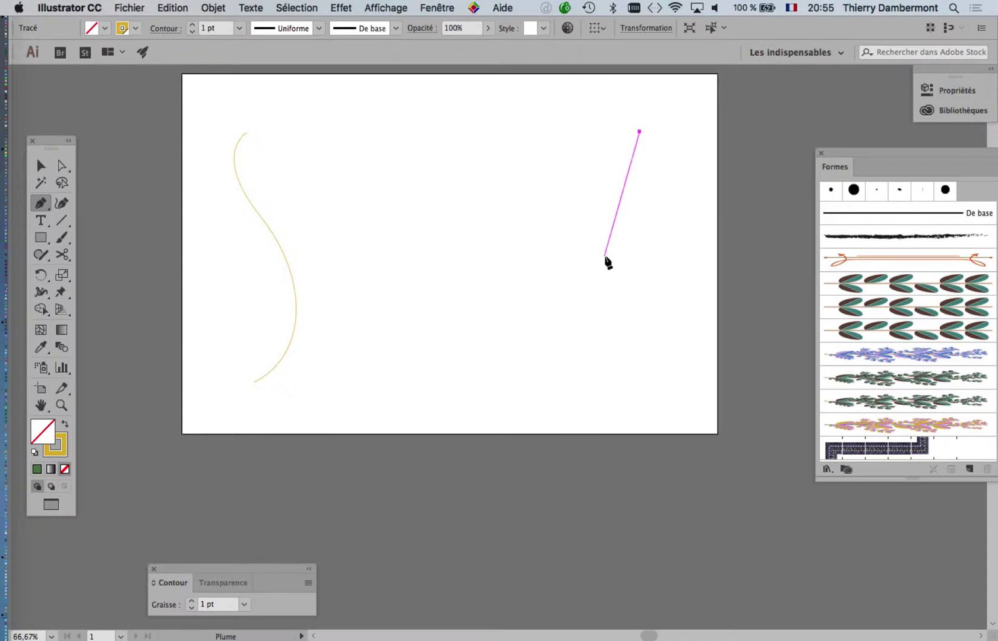
{"action": "left_click_drag", "start_coordinate": [606, 256], "coordinate": [637, 326]}
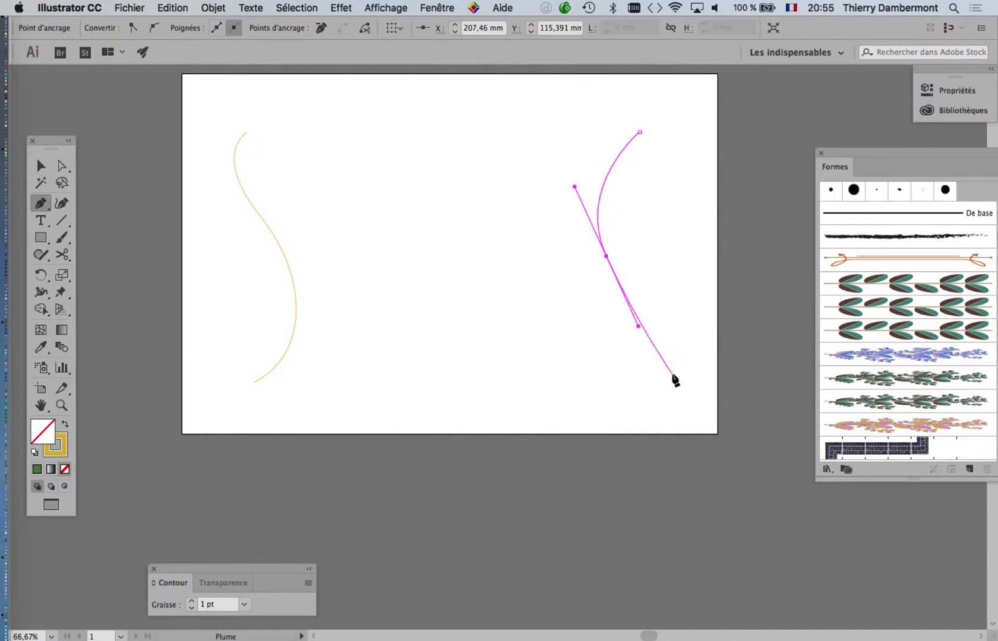
{"action": "left_click_drag", "start_coordinate": [663, 390], "coordinate": [631, 470]}
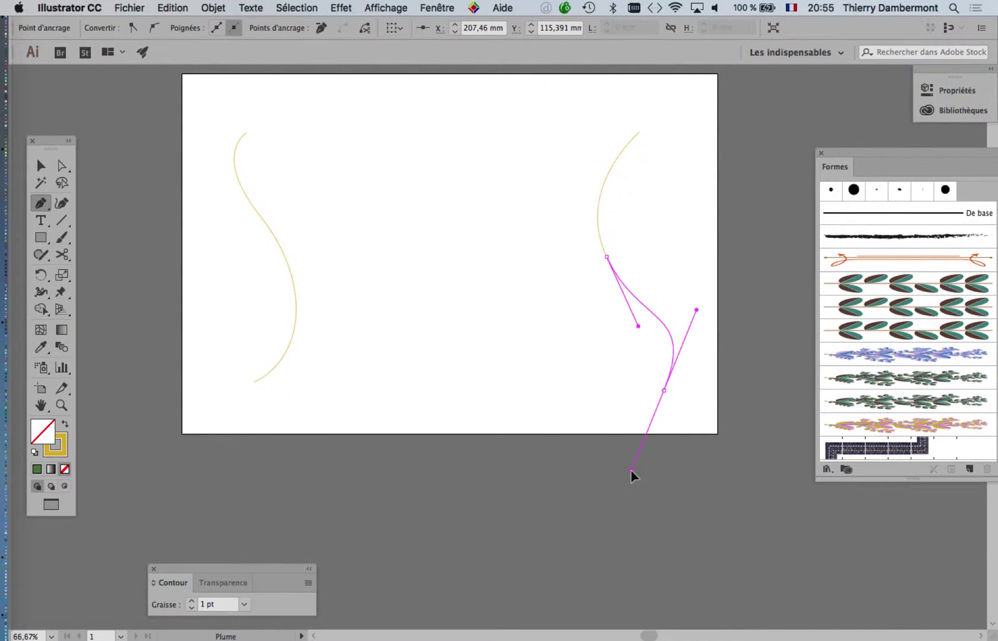
{"action": "left_click", "coordinate": [44, 168]}
{"action": "key", "text": "super"}
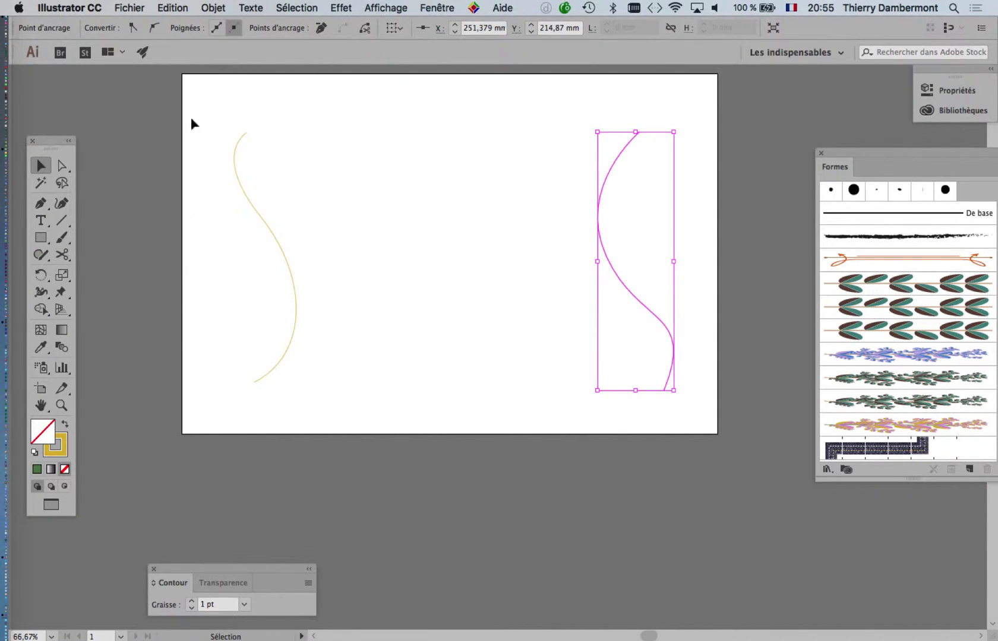
{"action": "left_click", "coordinate": [220, 120]}
Step: Select both S-shaped paths and blend them from the upper endpoint of the left one to the upper endpoint of the right one
{"action": "key", "text": "alt+super+equal"}
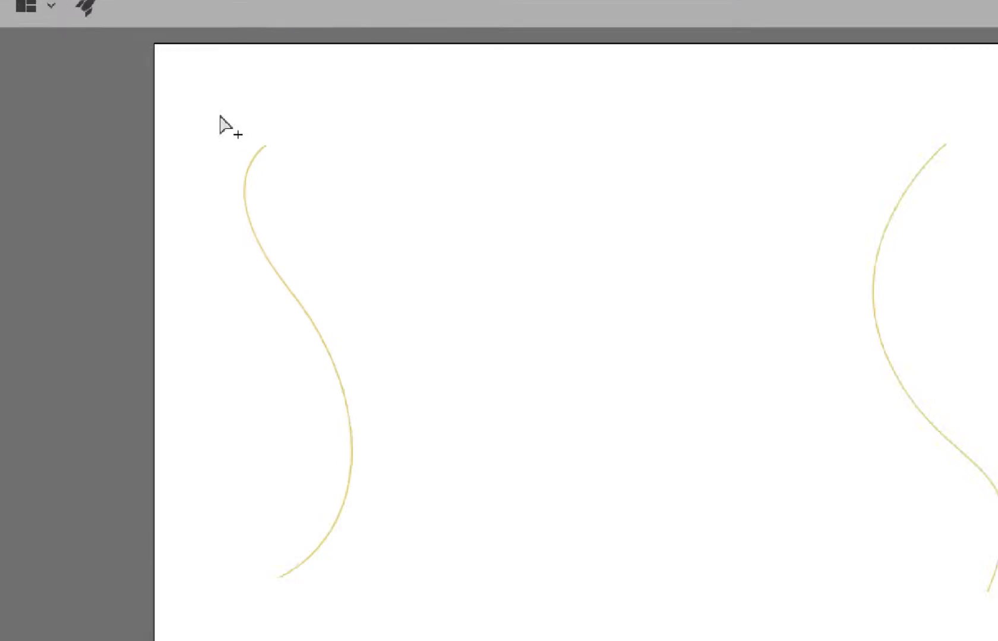
{"action": "mouse_move", "coordinate": [216, 113]}
{"action": "left_mouse_down"}
{"action": "mouse_move", "coordinate": [246, 128]}
{"action": "mouse_move", "coordinate": [538, 150]}
{"action": "mouse_move", "coordinate": [720, 180]}
{"action": "mouse_move", "coordinate": [828, 217]}
{"action": "mouse_move", "coordinate": [593, 196]}
{"action": "mouse_move", "coordinate": [639, 203]}
{"action": "left_mouse_up"}
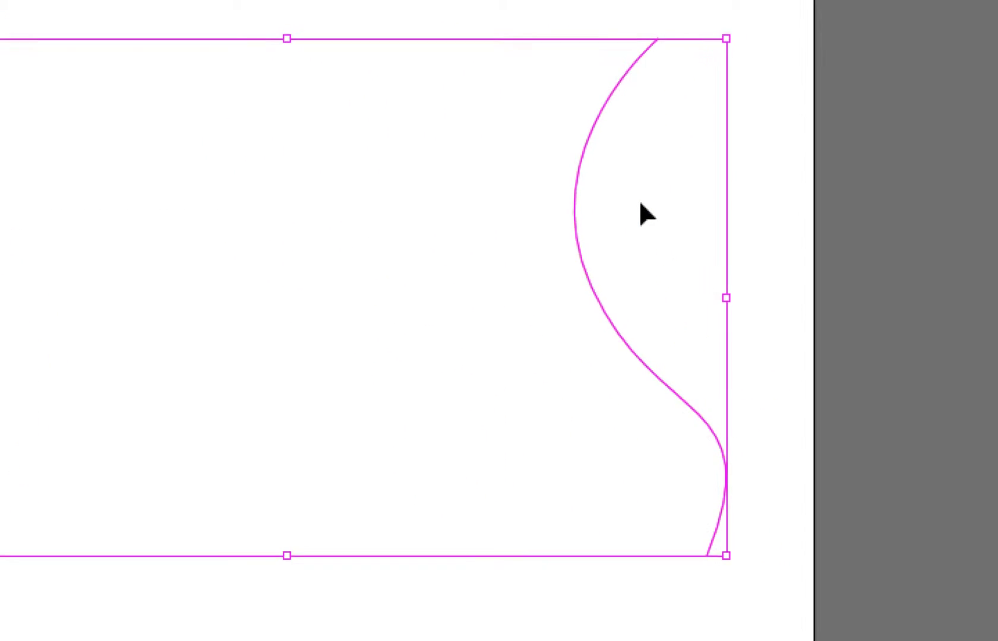
{"action": "key", "text": "alt+super+minus"}
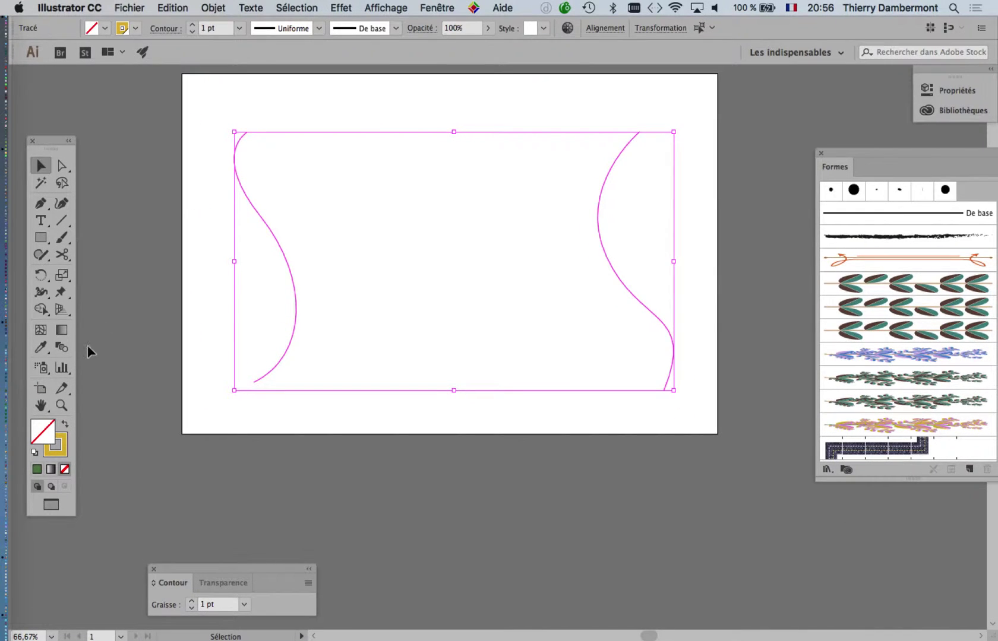
{"action": "left_click", "coordinate": [64, 349]}
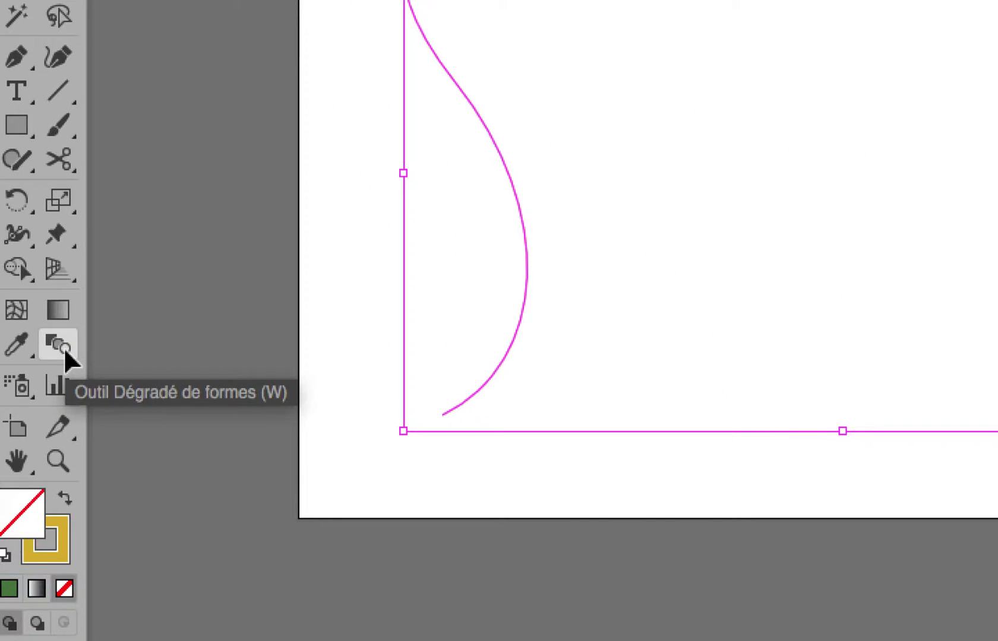
{"action": "left_click", "coordinate": [65, 350]}
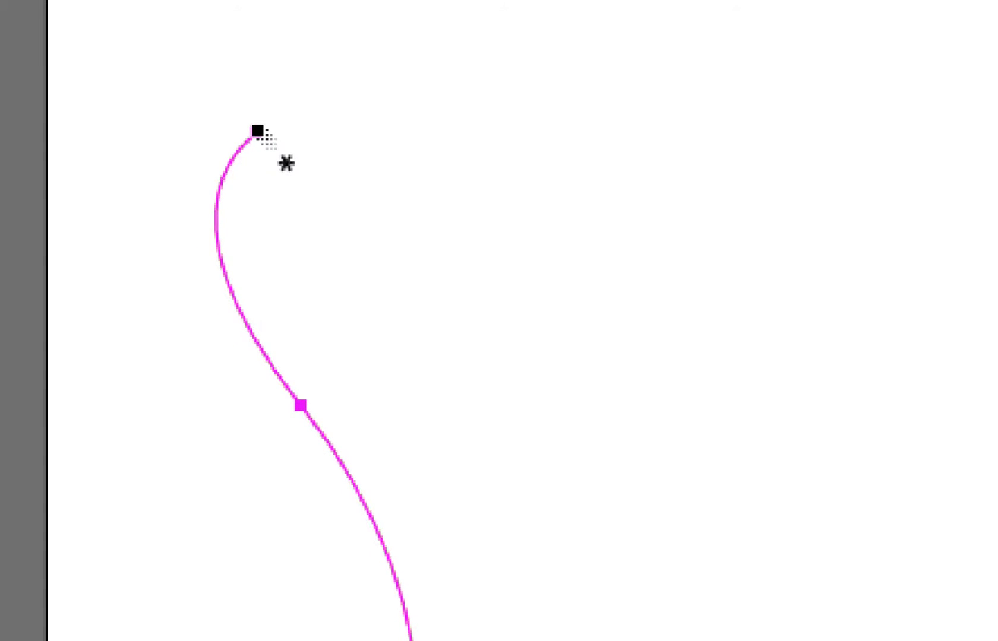
{"action": "scroll", "coordinate": [265, 133], "scroll_direction": "right", "scroll_amount": 6}
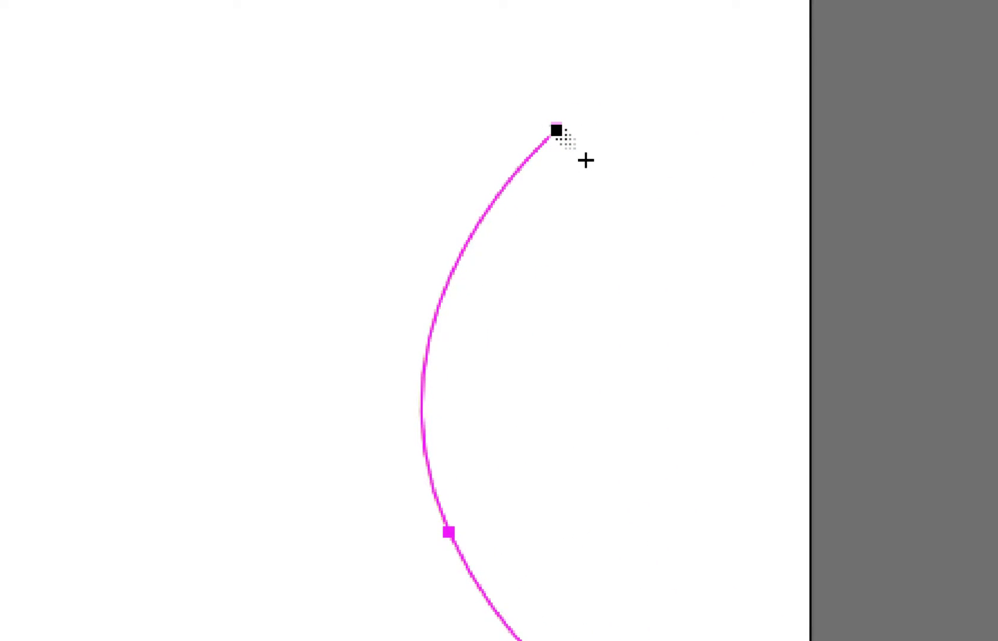
{"action": "left_click", "coordinate": [556, 130]}
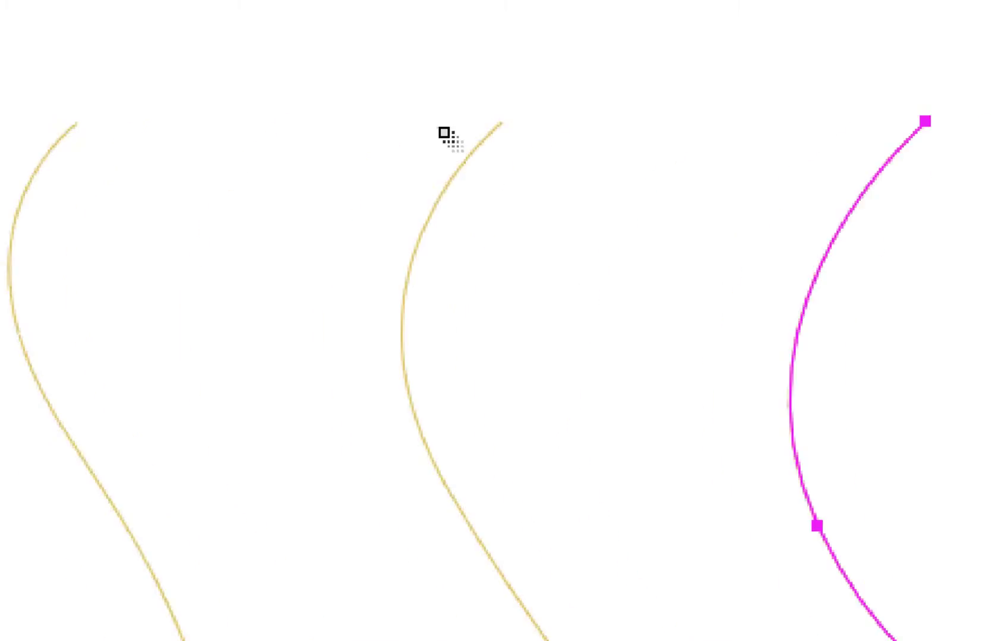
Step: Reshape the blend's left curve with Direct Selection, moving its middle anchor and turning the handles so it bows to the right
{"action": "key", "text": "v"}
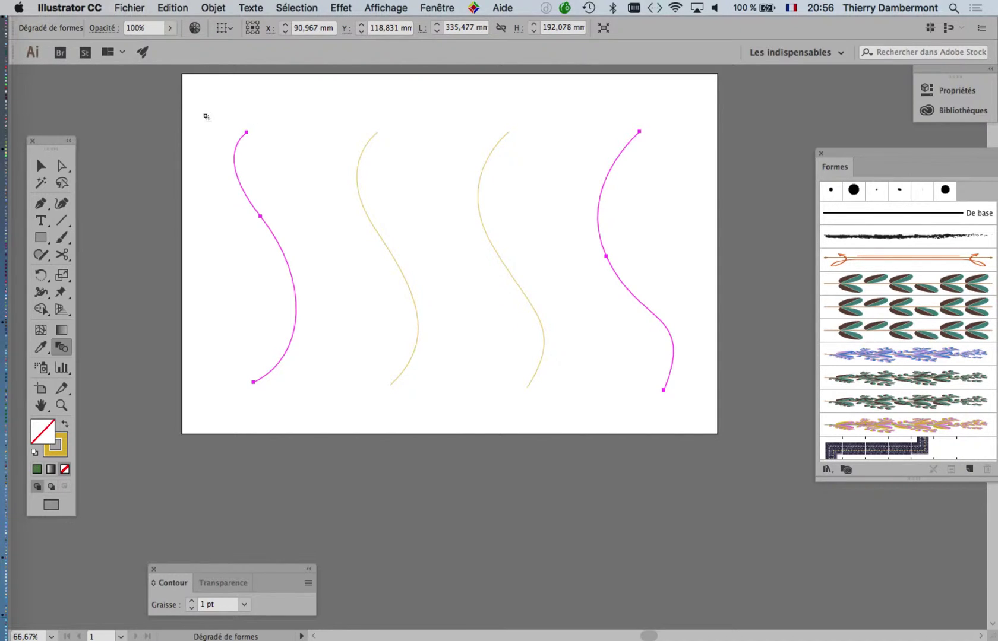
{"action": "key", "text": "super"}
{"action": "key", "text": "super"}
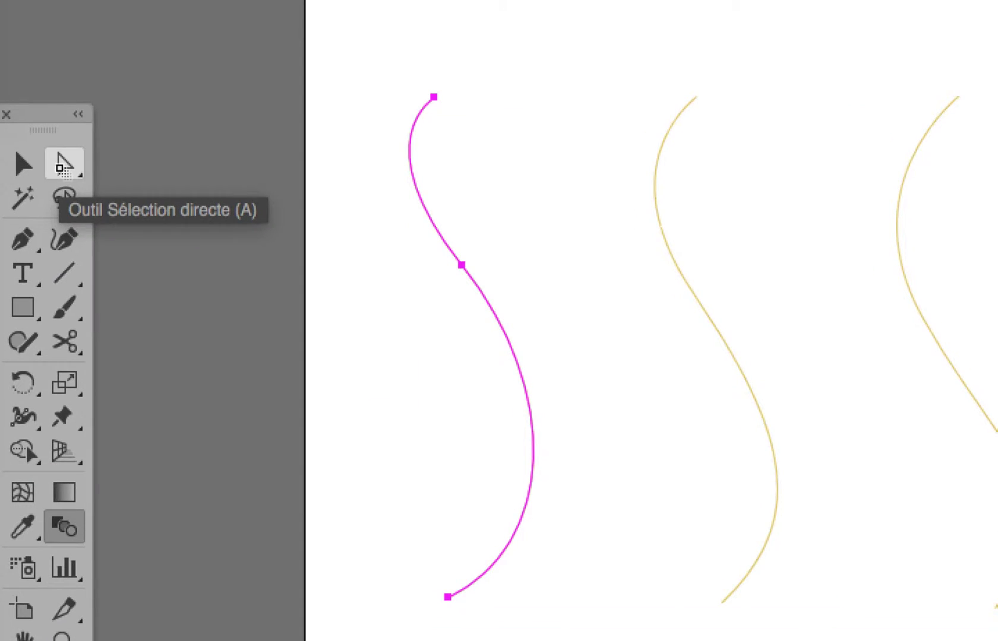
{"action": "left_click", "coordinate": [61, 167]}
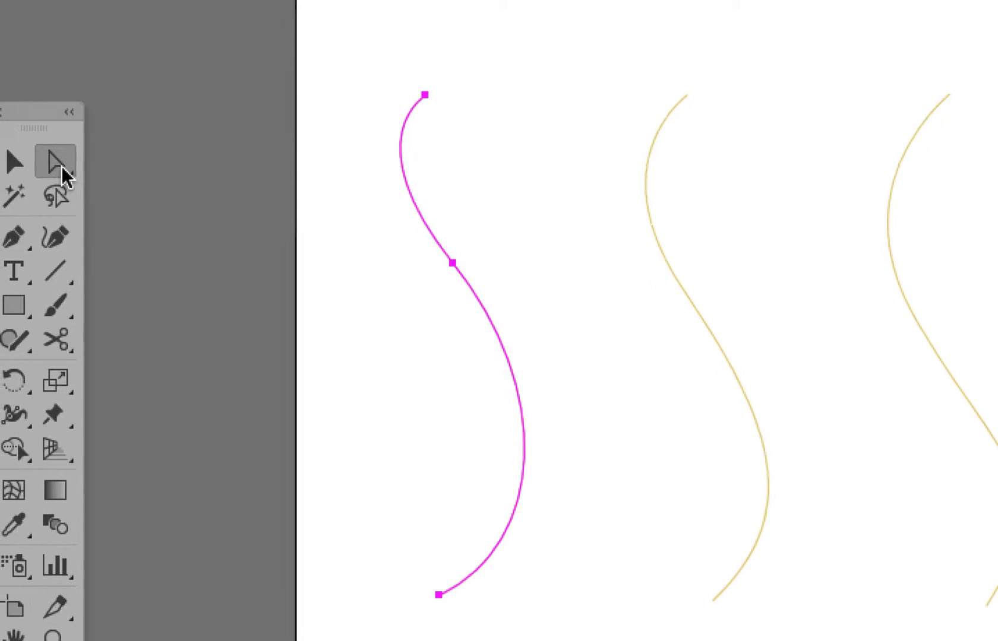
{"action": "left_click", "coordinate": [368, 91]}
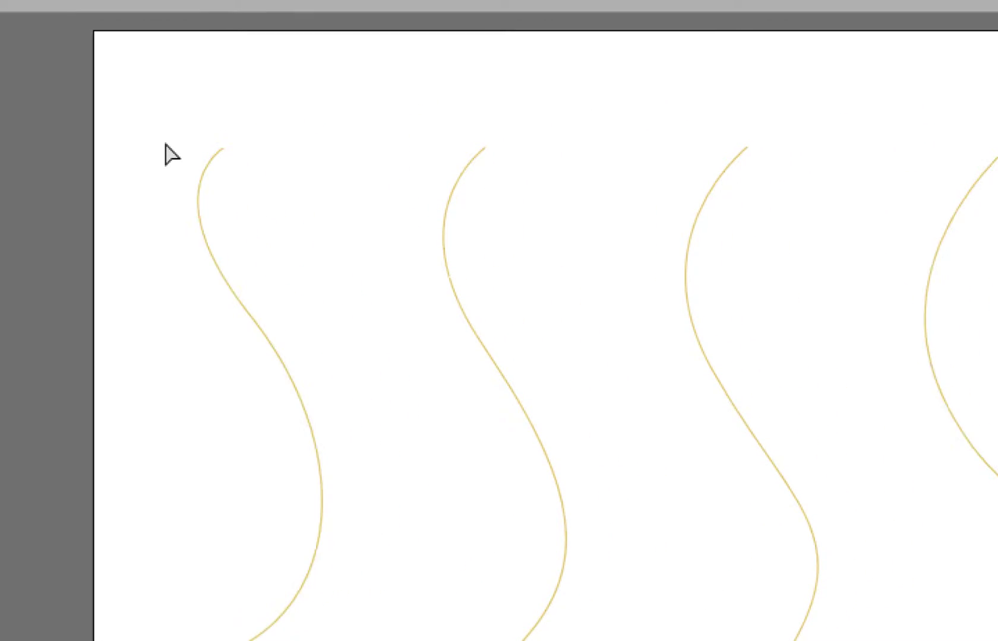
{"action": "left_click", "coordinate": [185, 144]}
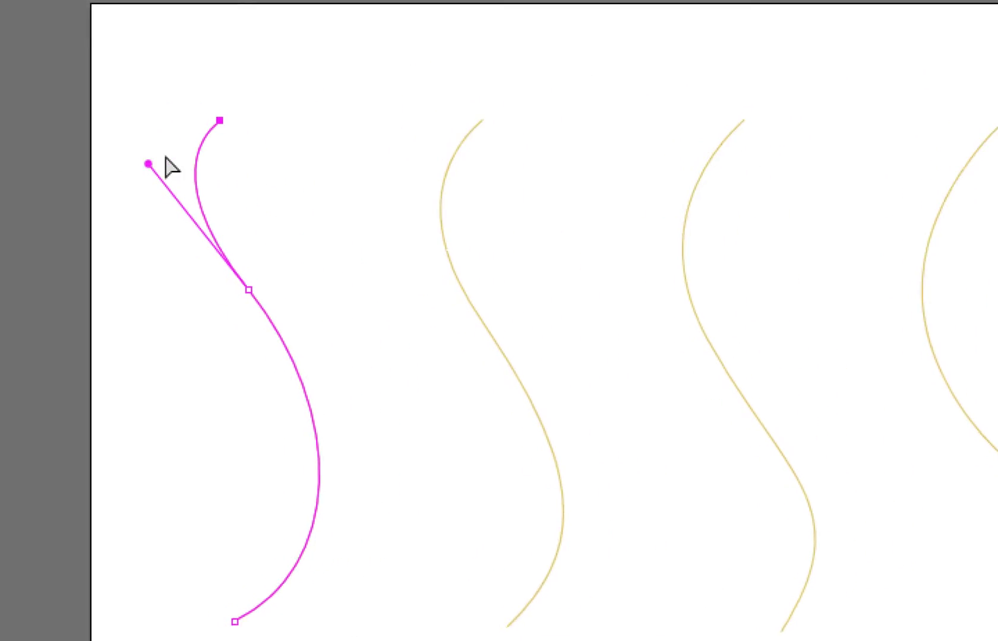
{"action": "left_click_drag", "start_coordinate": [211, 213], "coordinate": [297, 296]}
{"action": "left_click_drag", "start_coordinate": [122, 104], "coordinate": [246, 50]}
{"action": "left_click_drag", "start_coordinate": [230, 168], "coordinate": [230, 168]}
{"action": "left_click_drag", "start_coordinate": [205, 346], "coordinate": [282, 315]}
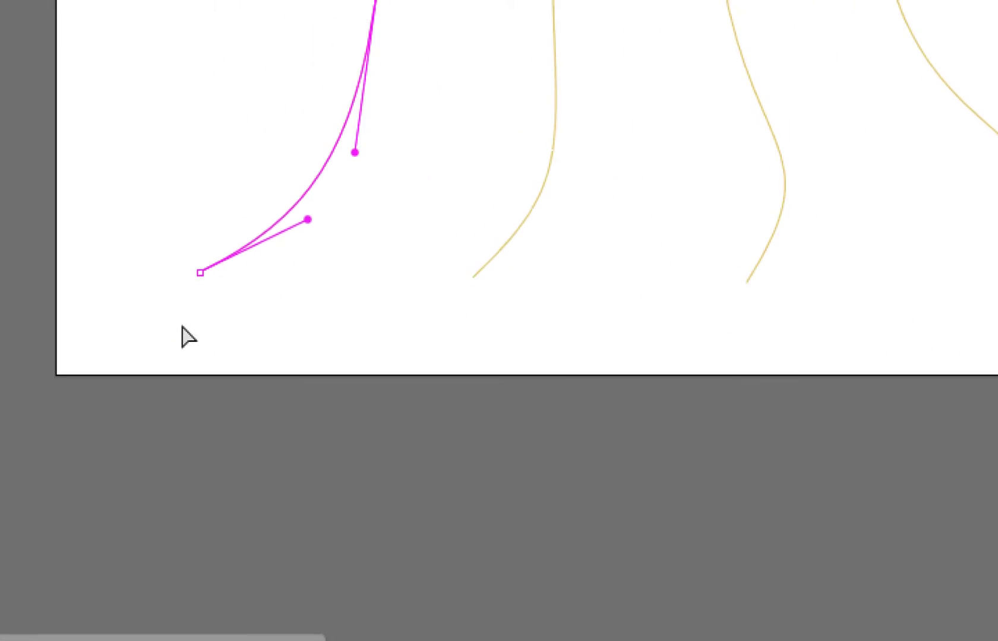
Step: Move the left curve's lower endpoint outward near the artboard's edge and shift its middle anchor back to the left and down
{"action": "key", "text": "super"}
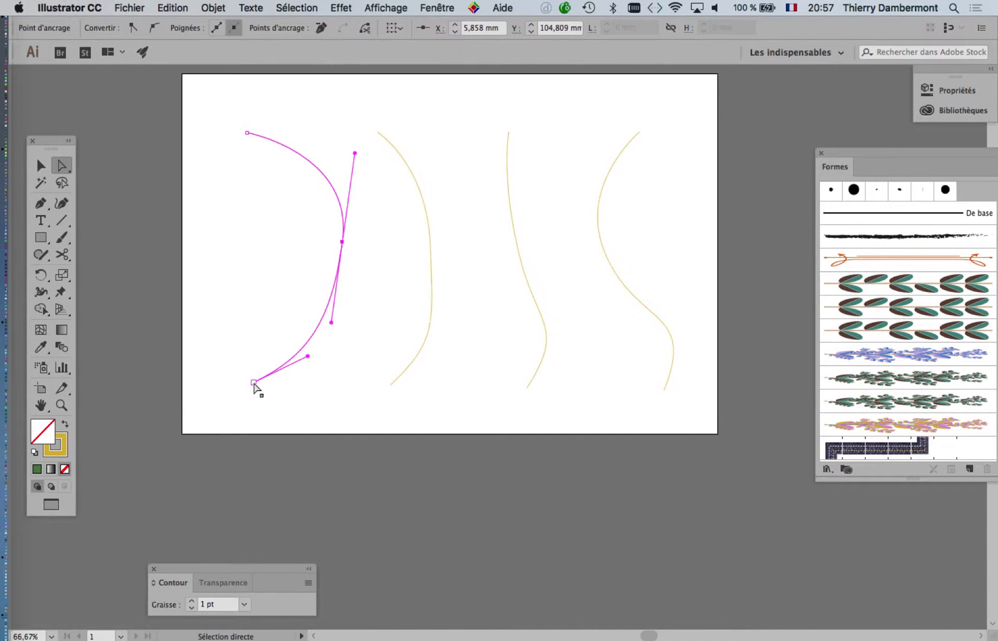
{"action": "left_click_drag", "start_coordinate": [253, 384], "coordinate": [190, 403]}
{"action": "left_click_drag", "start_coordinate": [343, 244], "coordinate": [292, 279]}
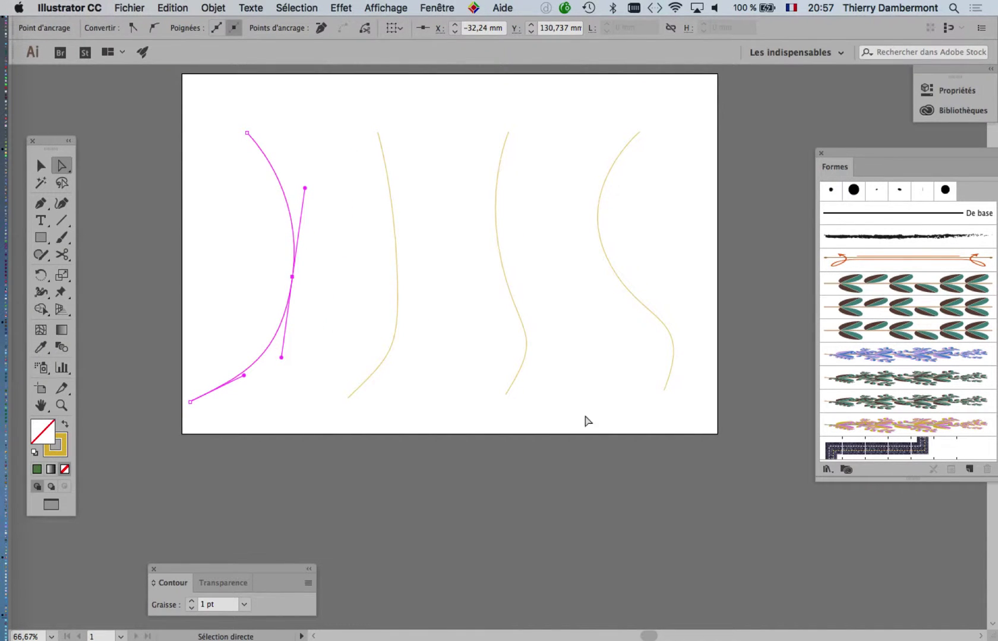
Step: Reposition the right curve's lower endpoint further to the right and swing its handle so the lower part sweeps outward
{"action": "left_click", "coordinate": [664, 391]}
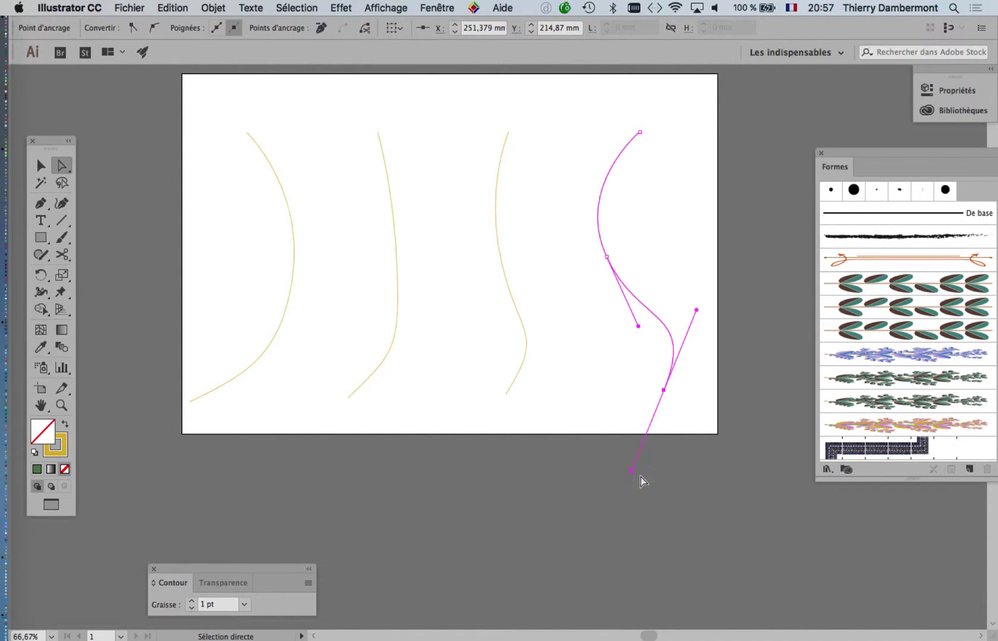
{"action": "left_click_drag", "start_coordinate": [665, 392], "coordinate": [680, 404]}
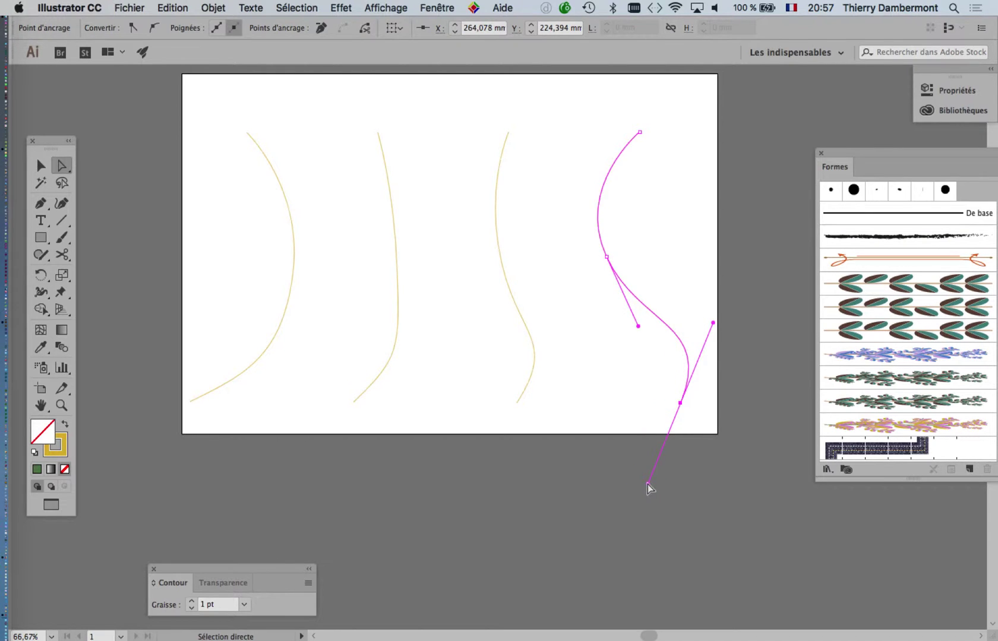
{"action": "left_click_drag", "start_coordinate": [648, 484], "coordinate": [752, 461]}
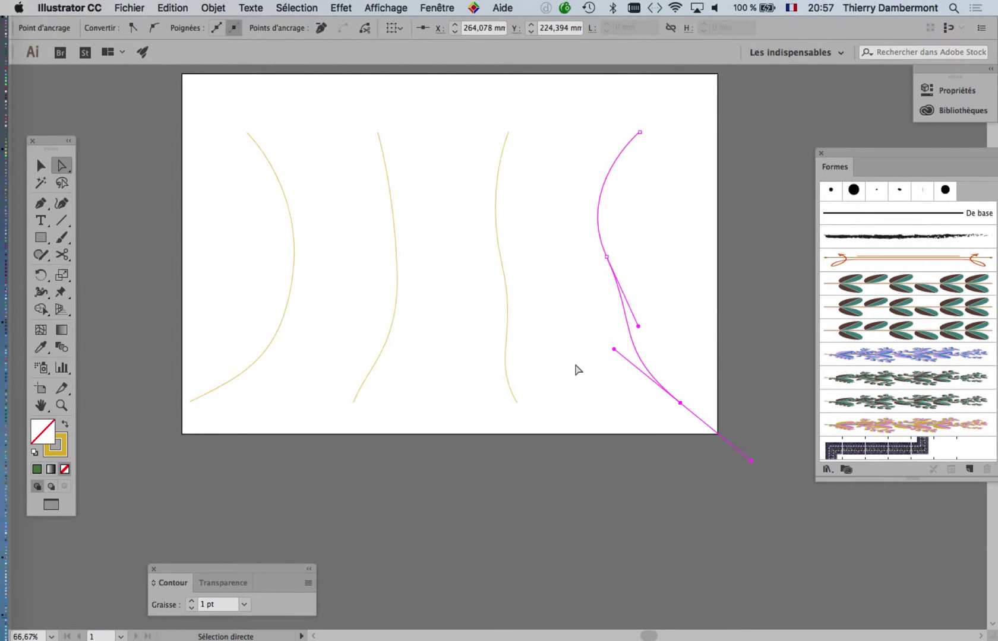
{"action": "mouse_move", "coordinate": [680, 402]}
{"action": "left_mouse_down"}
{"action": "mouse_move", "coordinate": [684, 384]}
{"action": "mouse_move", "coordinate": [682, 404]}
{"action": "mouse_move", "coordinate": [692, 385]}
{"action": "left_mouse_up"}
{"action": "key", "text": "super+z"}
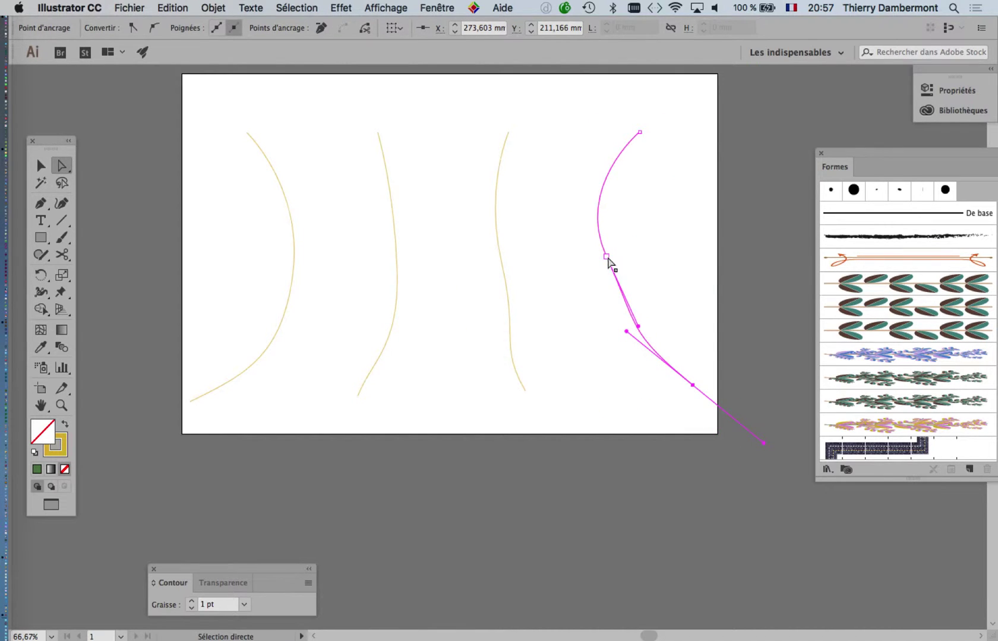
Step: Move the right curve's middle anchor left and turn its lower handle for a smooth inward bow, undoing the last small anchor shift
{"action": "left_click_drag", "start_coordinate": [606, 258], "coordinate": [581, 253]}
{"action": "left_click_drag", "start_coordinate": [613, 324], "coordinate": [591, 333]}
{"action": "left_click_drag", "start_coordinate": [581, 250], "coordinate": [588, 257]}
{"action": "key", "text": "super+z"}
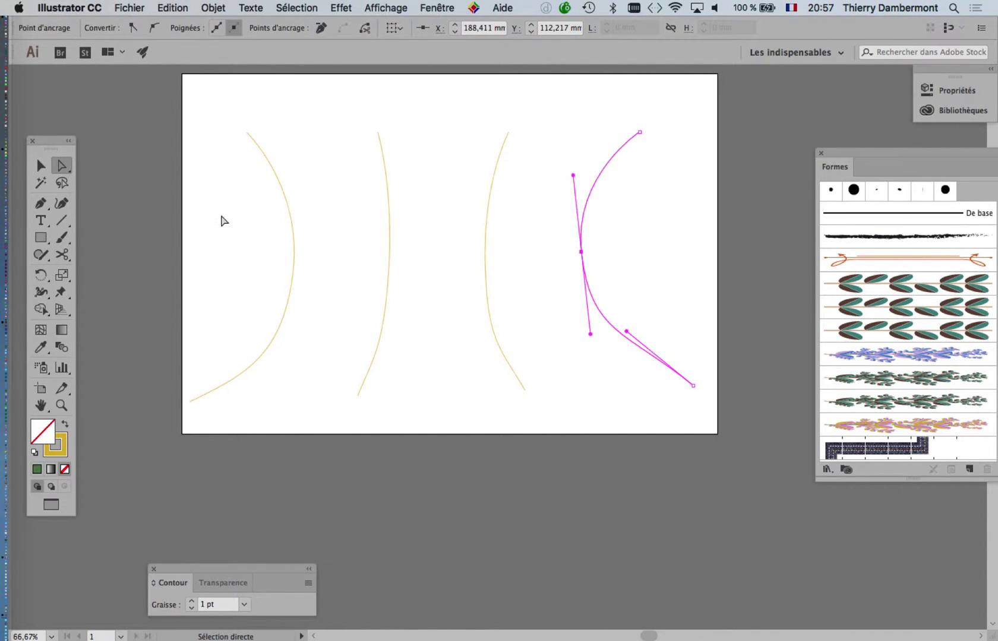
Step: Deselect the edited curve and select the whole blend object with the Selection tool
{"action": "left_click", "coordinate": [40, 167]}
{"action": "left_click", "coordinate": [231, 105]}
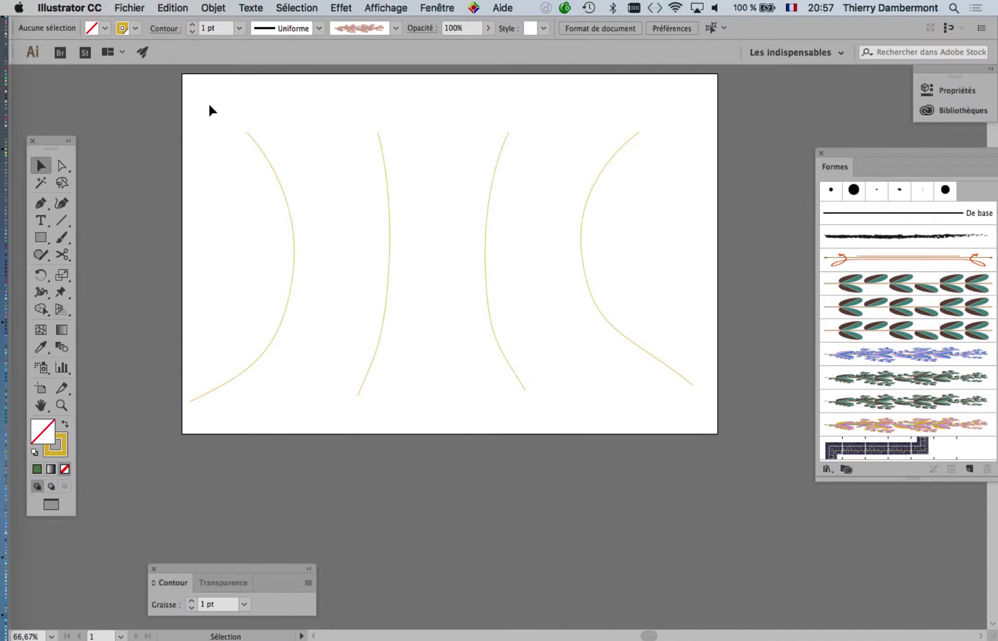
{"action": "left_click_drag", "start_coordinate": [208, 105], "coordinate": [665, 200]}
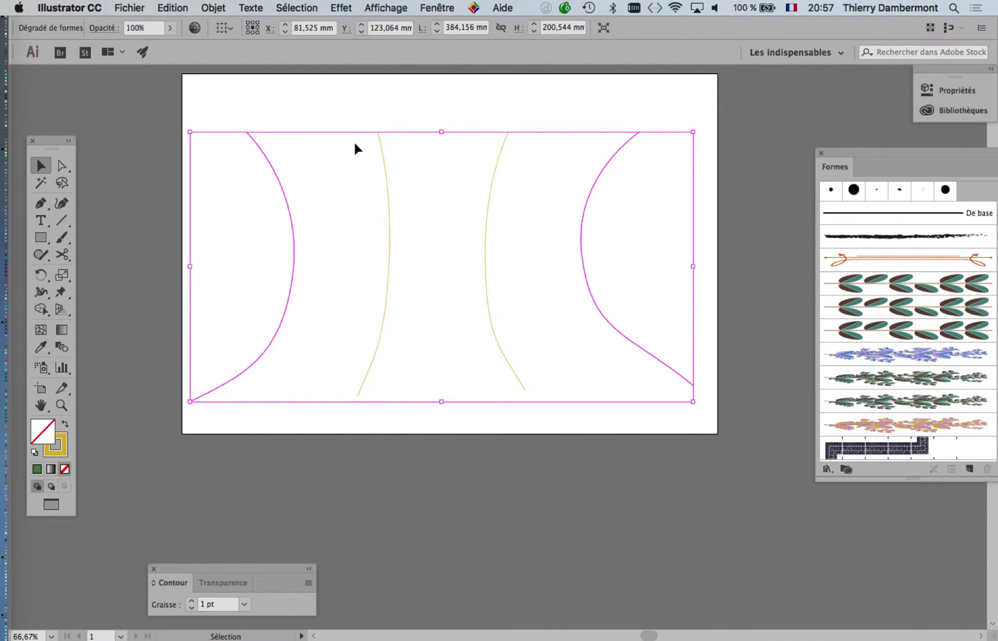
{"action": "left_click", "coordinate": [225, 7]}
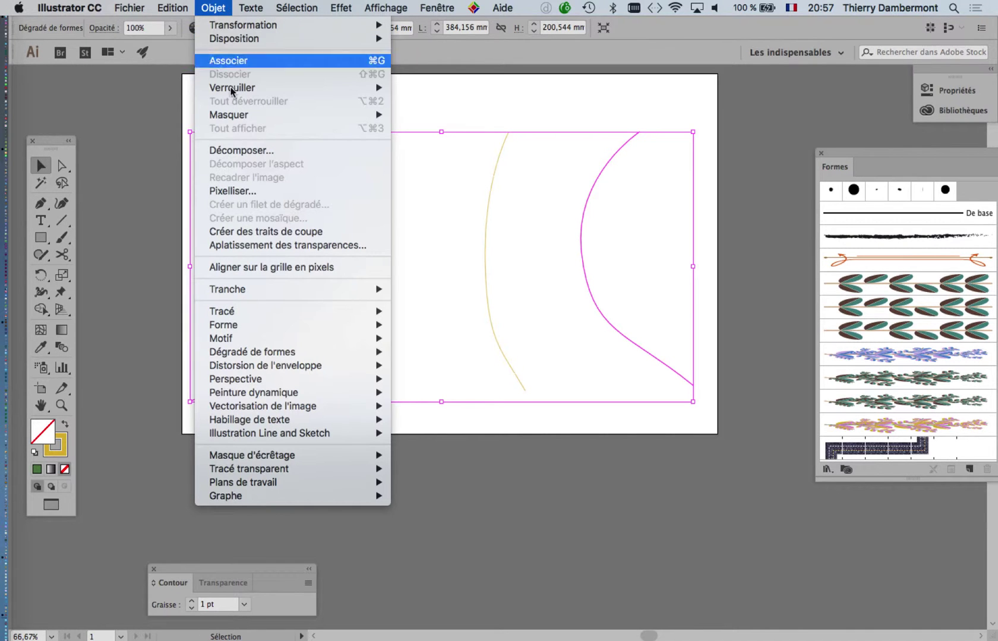
{"action": "mouse_move", "coordinate": [296, 356]}
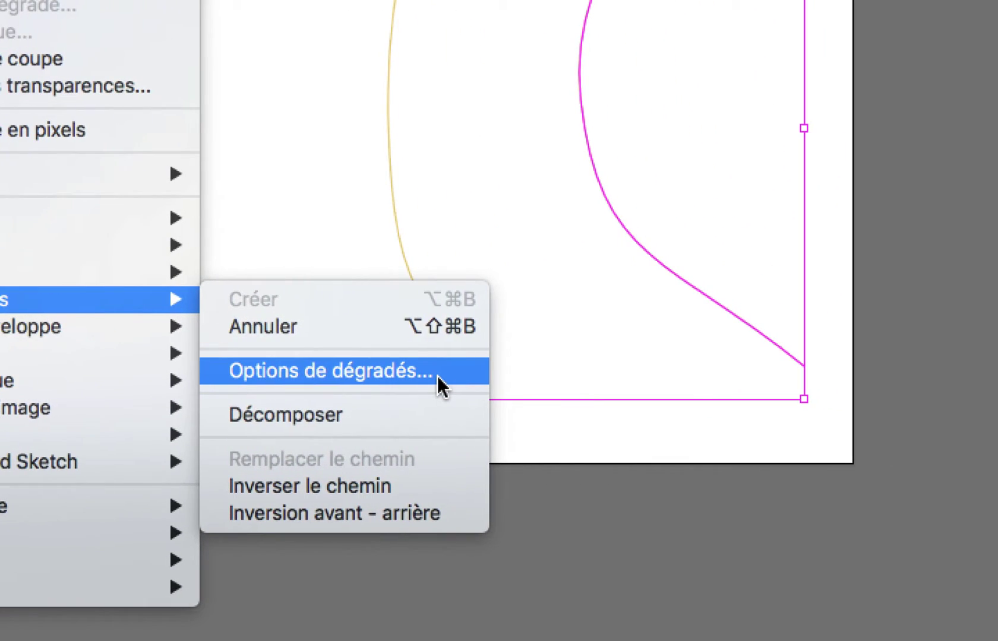
{"action": "left_click", "coordinate": [437, 376]}
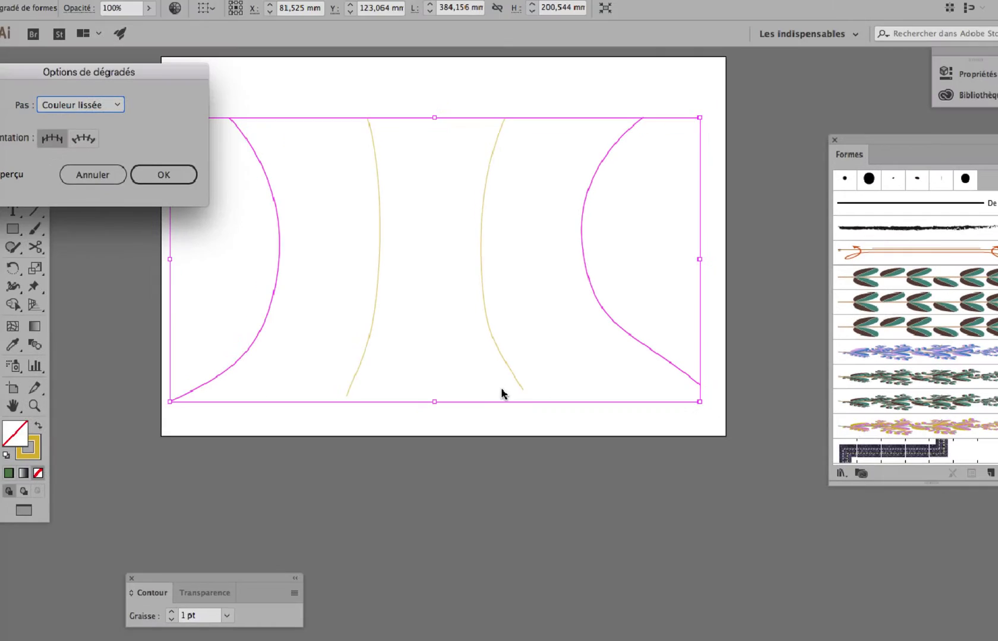
{"action": "left_click_drag", "start_coordinate": [120, 93], "coordinate": [652, 122]}
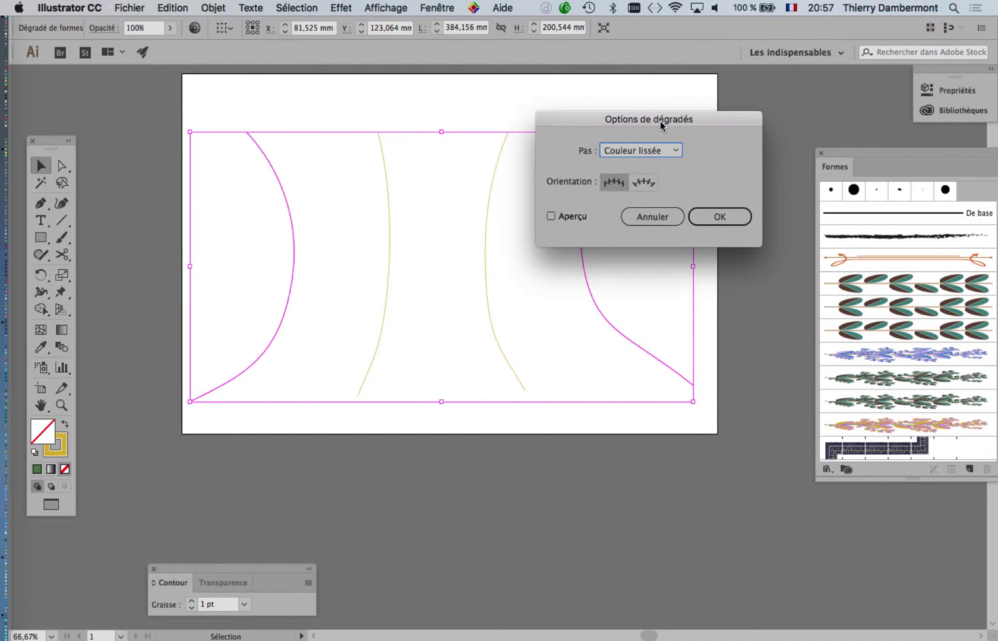
{"action": "left_click", "coordinate": [663, 218]}
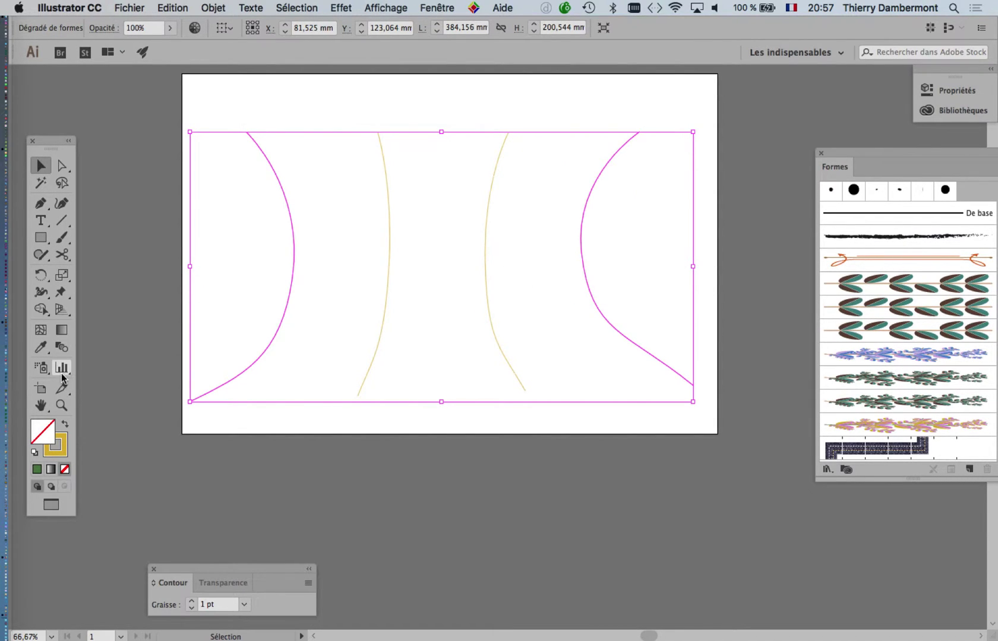
Step: Open the blend options for the selected blend, enable the preview, and set the spacing to Etapes with 6 steps
{"action": "double_click", "coordinate": [60, 348]}
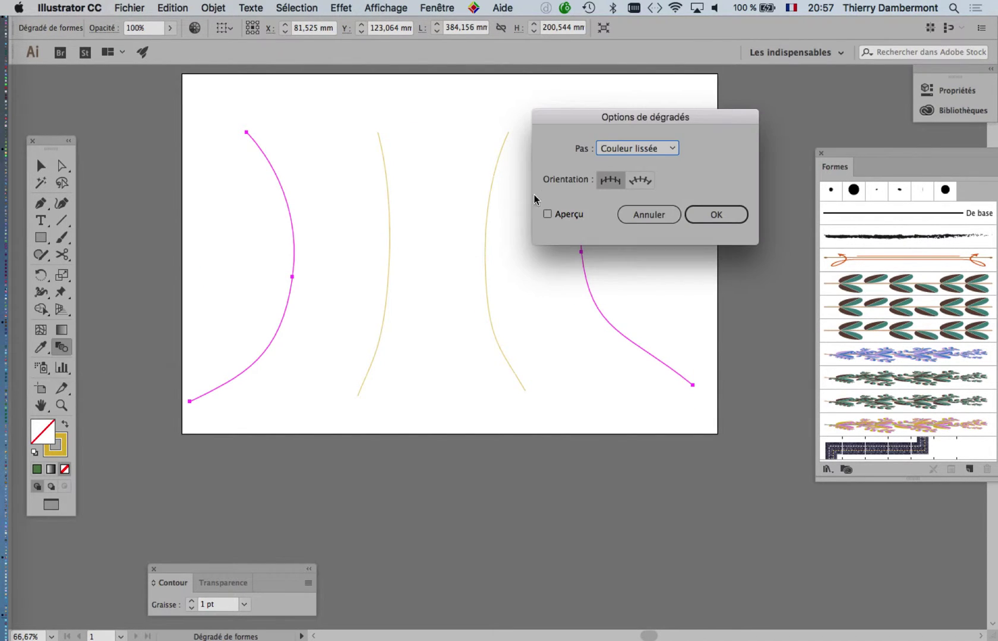
{"action": "left_click_drag", "start_coordinate": [616, 121], "coordinate": [499, 379]}
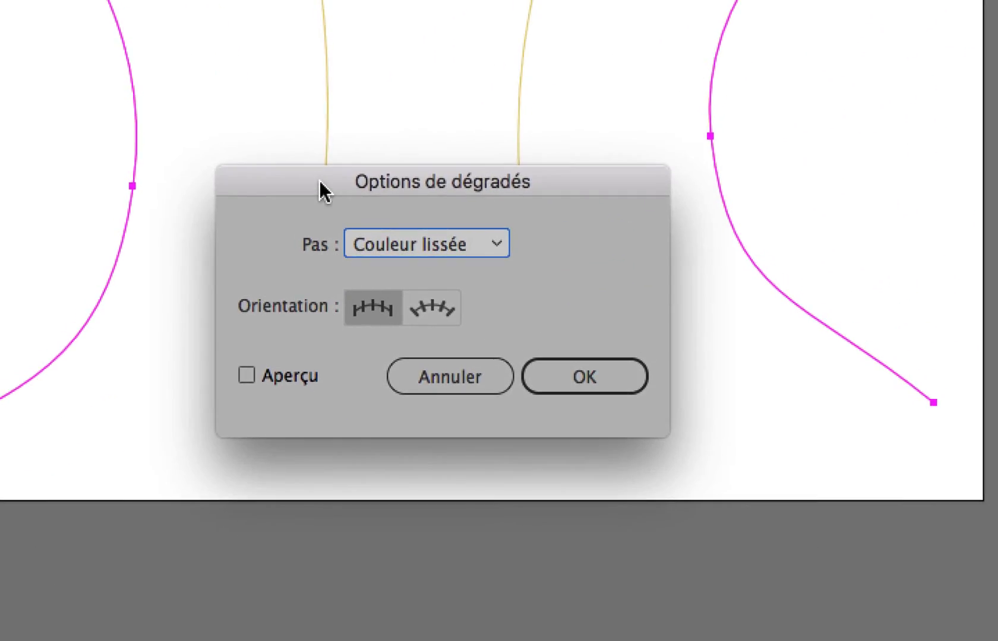
{"action": "left_click", "coordinate": [297, 344]}
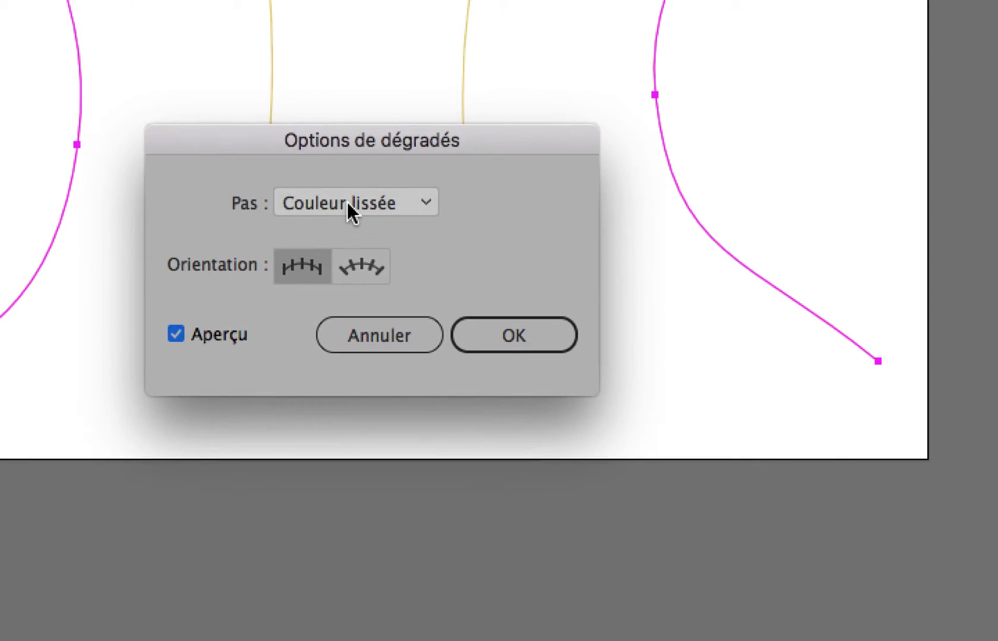
{"action": "left_click", "coordinate": [347, 202]}
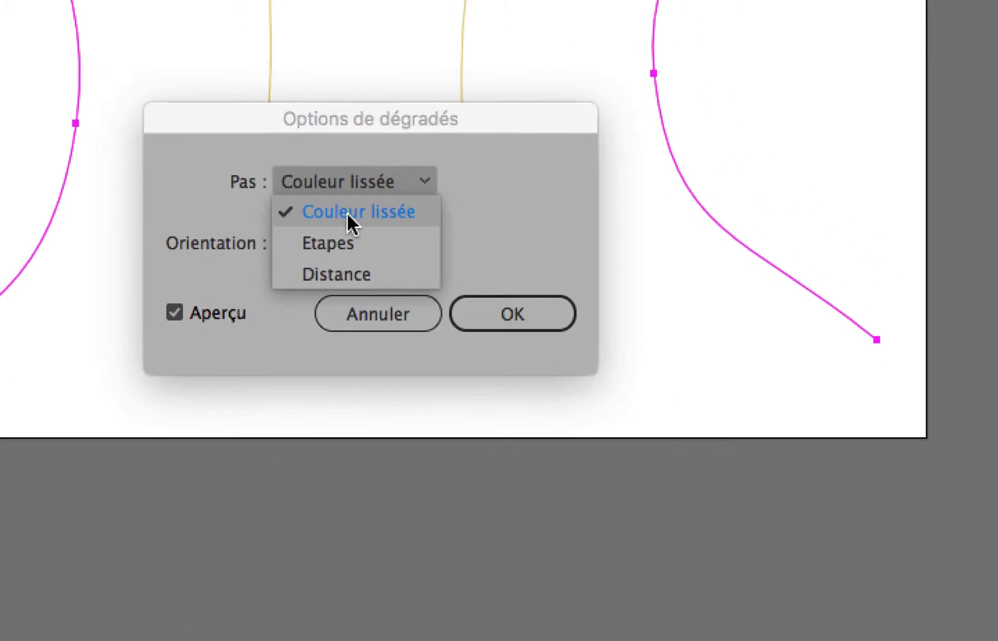
{"action": "left_click", "coordinate": [361, 232]}
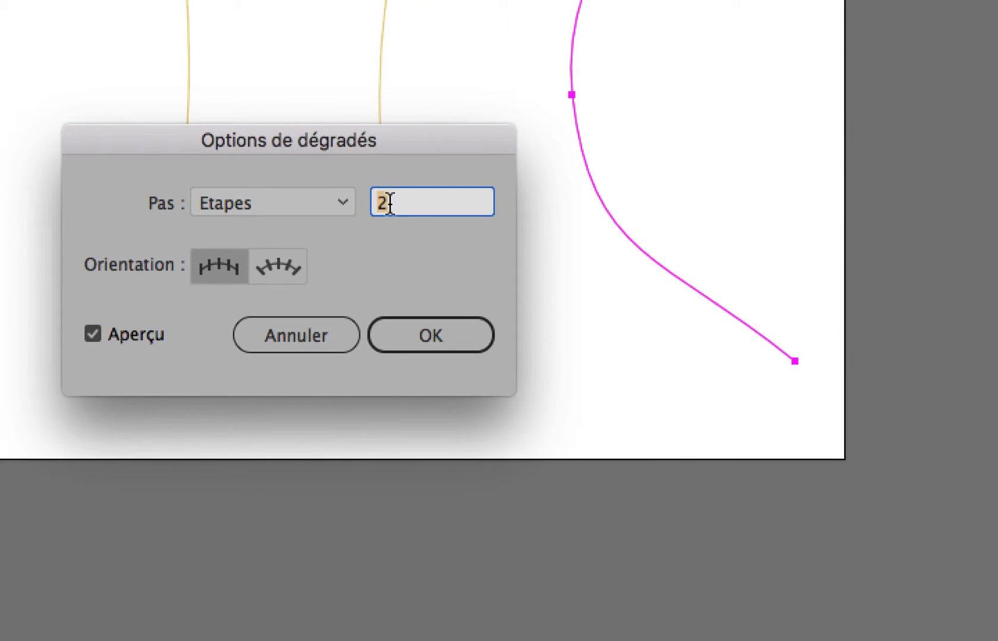
{"action": "type", "text": "6"}
{"action": "key", "text": "Tab"}
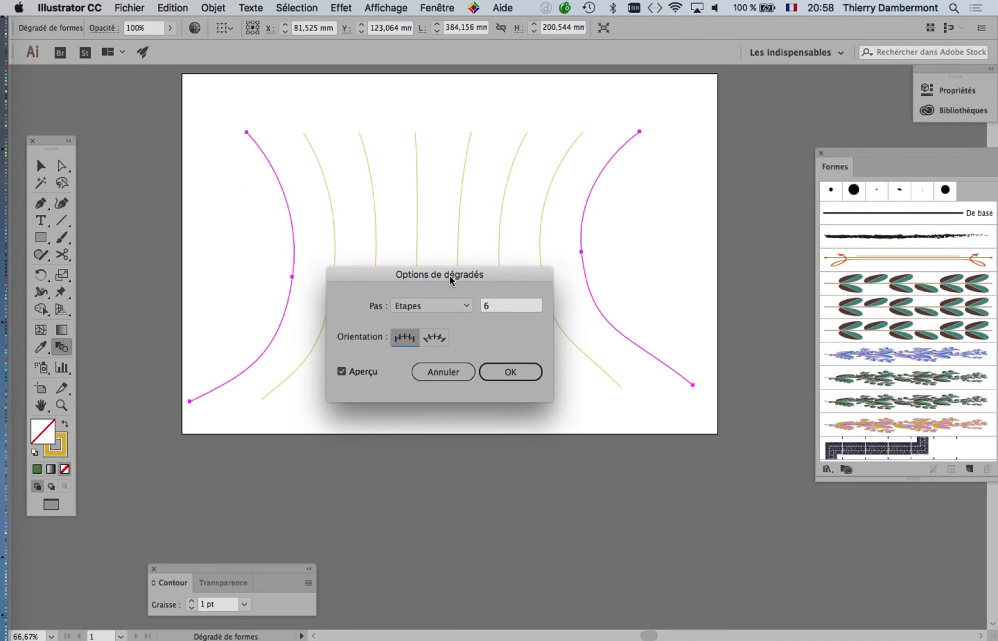
Step: Set the blend to 12 steps and move the options dialog below the artboard to uncover the curves
{"action": "left_click_drag", "start_coordinate": [450, 281], "coordinate": [458, 353]}
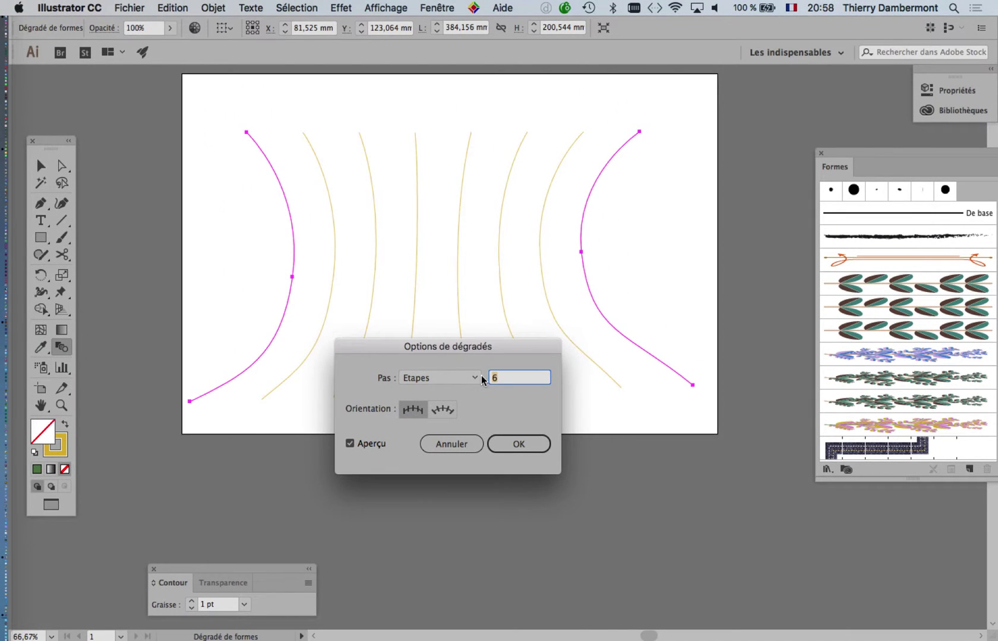
{"action": "type", "text": "12"}
{"action": "key", "text": "Tab"}
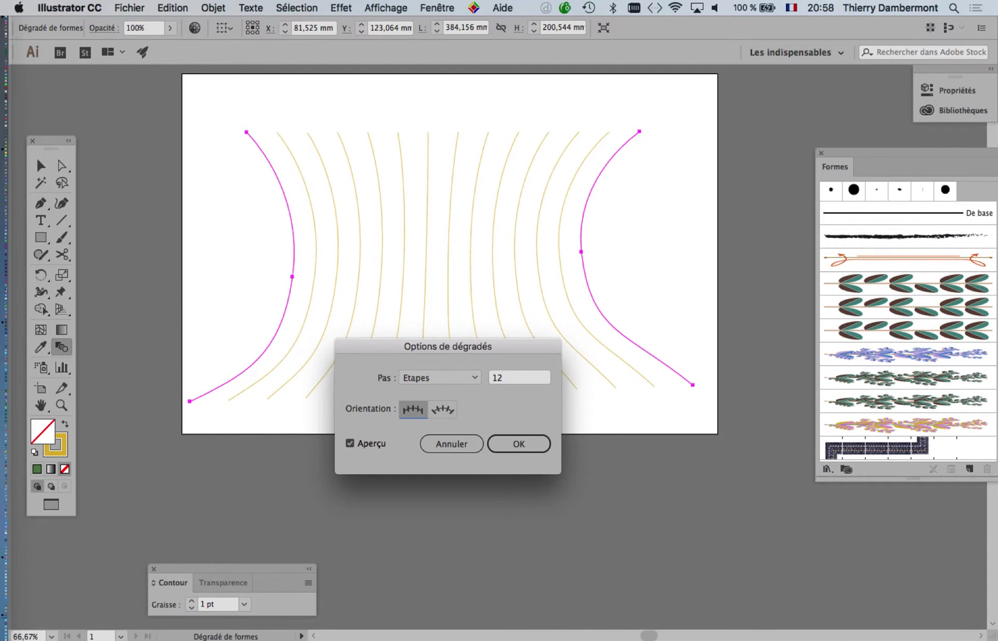
{"action": "left_click_drag", "start_coordinate": [486, 350], "coordinate": [507, 455]}
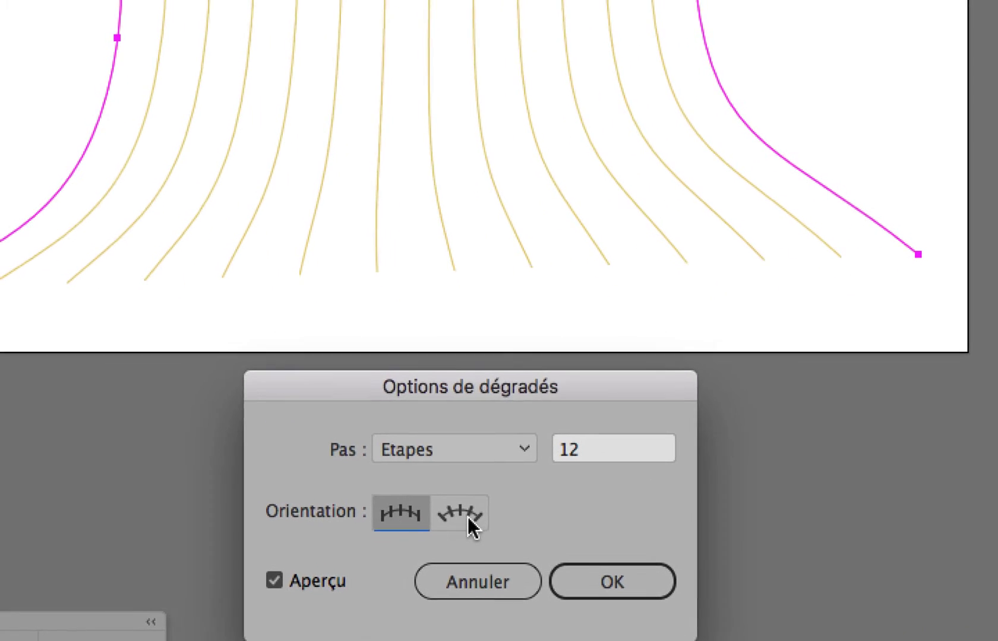
Step: Compare the two blend orientations on the curves by alternating between them, ending on the page-aligned orientation
{"action": "left_click", "coordinate": [468, 515]}
{"action": "left_click", "coordinate": [413, 516]}
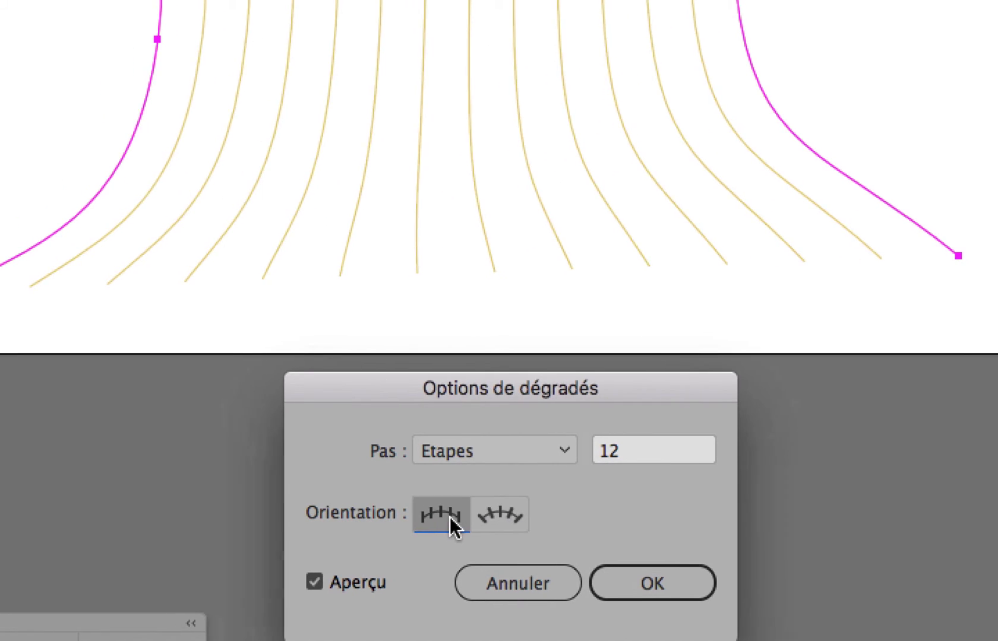
{"action": "left_click", "coordinate": [468, 516]}
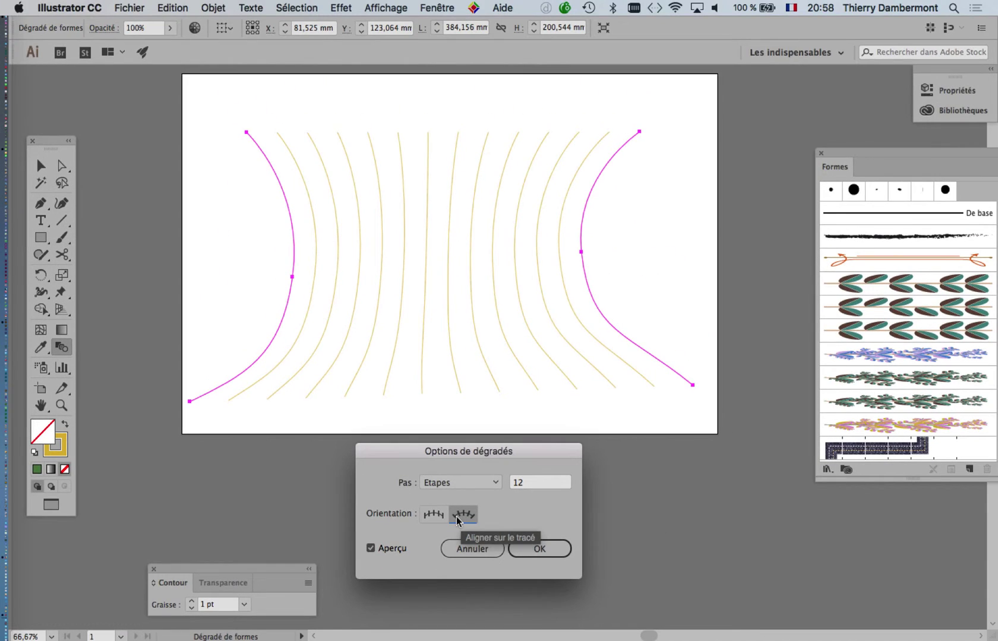
{"action": "left_click", "coordinate": [440, 520]}
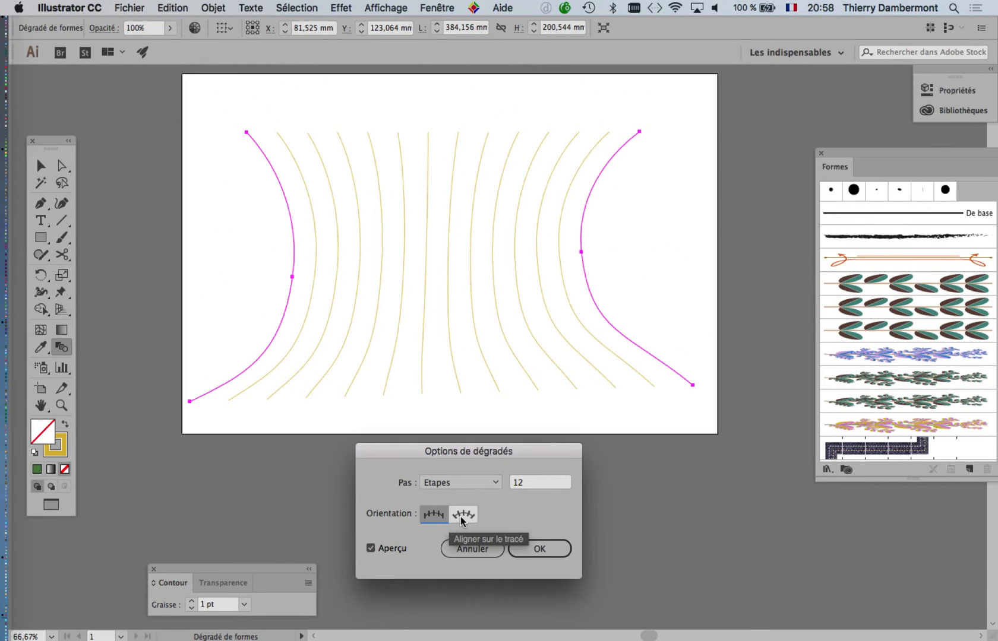
{"action": "left_click", "coordinate": [461, 520]}
{"action": "left_click", "coordinate": [436, 519]}
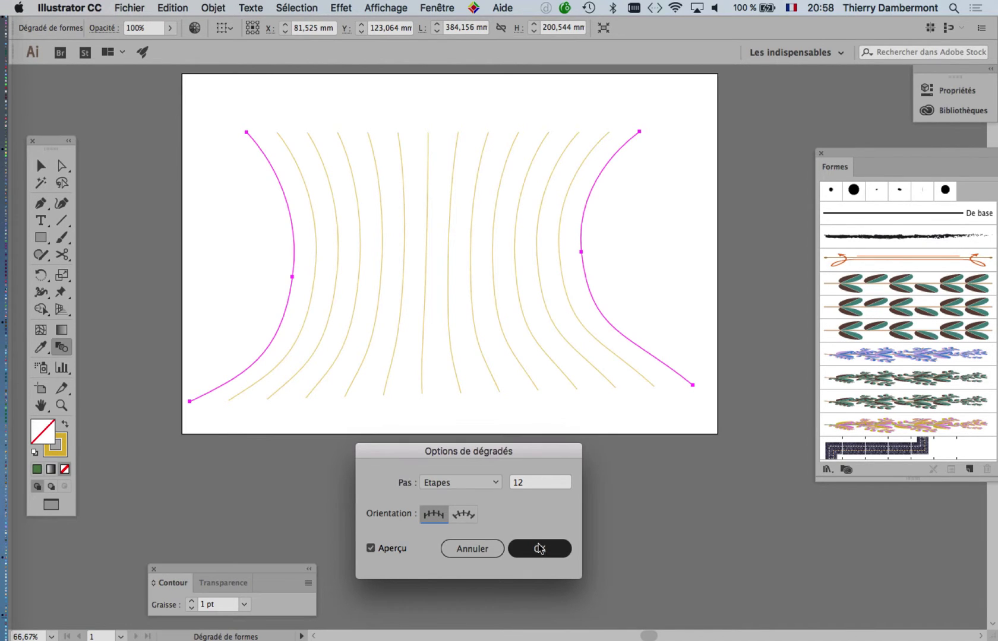
Step: Set the number of blend steps to 8 and apply the blend options
{"action": "left_click", "coordinate": [514, 482]}
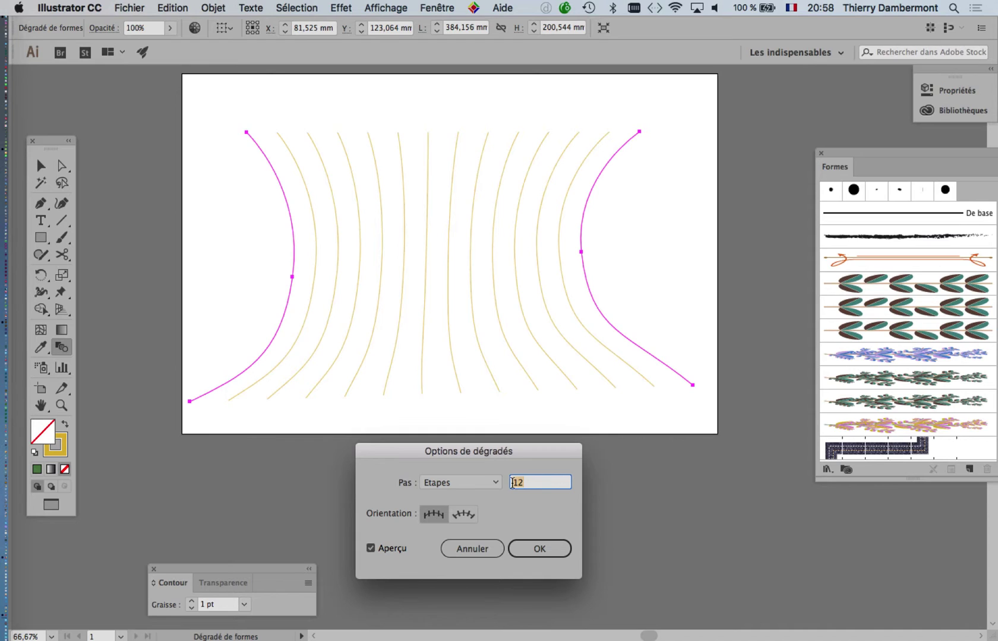
{"action": "type", "text": "8"}
{"action": "left_click", "coordinate": [539, 549]}
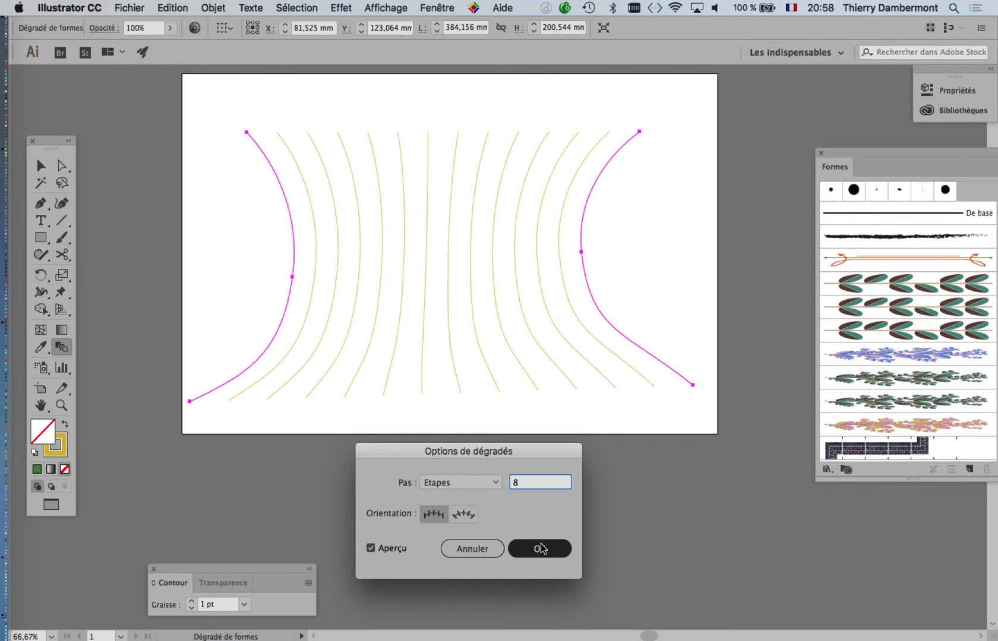
{"action": "key", "text": "Tab"}
{"action": "left_click", "coordinate": [546, 549]}
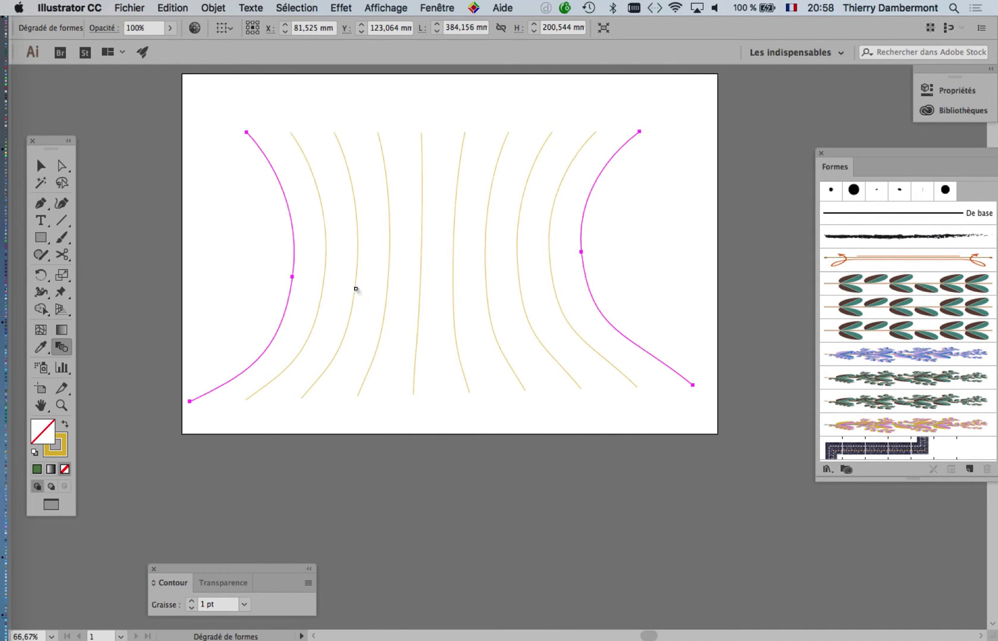
{"action": "key", "text": "v"}
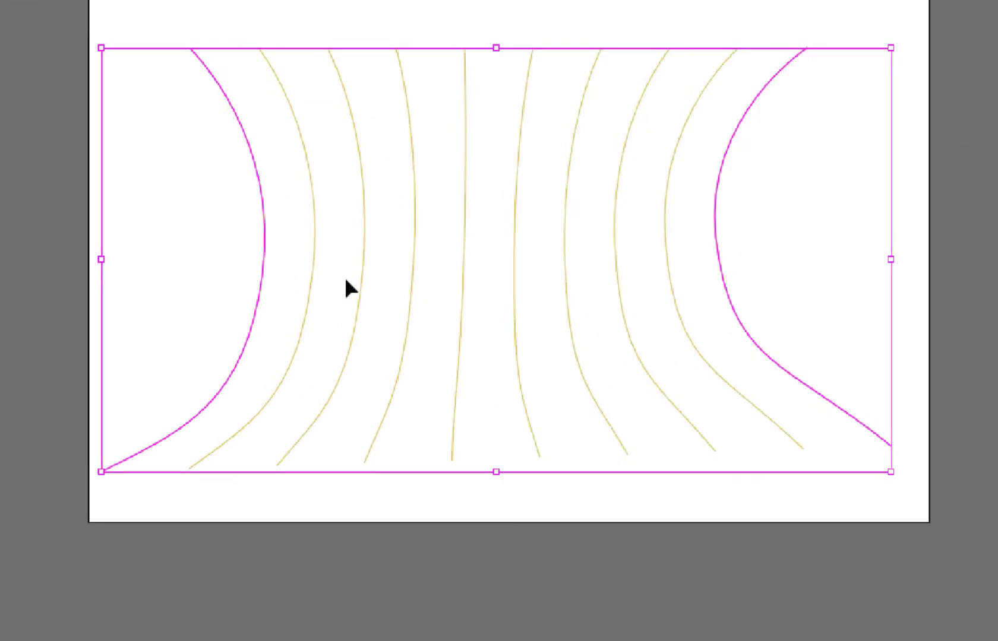
{"action": "key", "text": "w"}
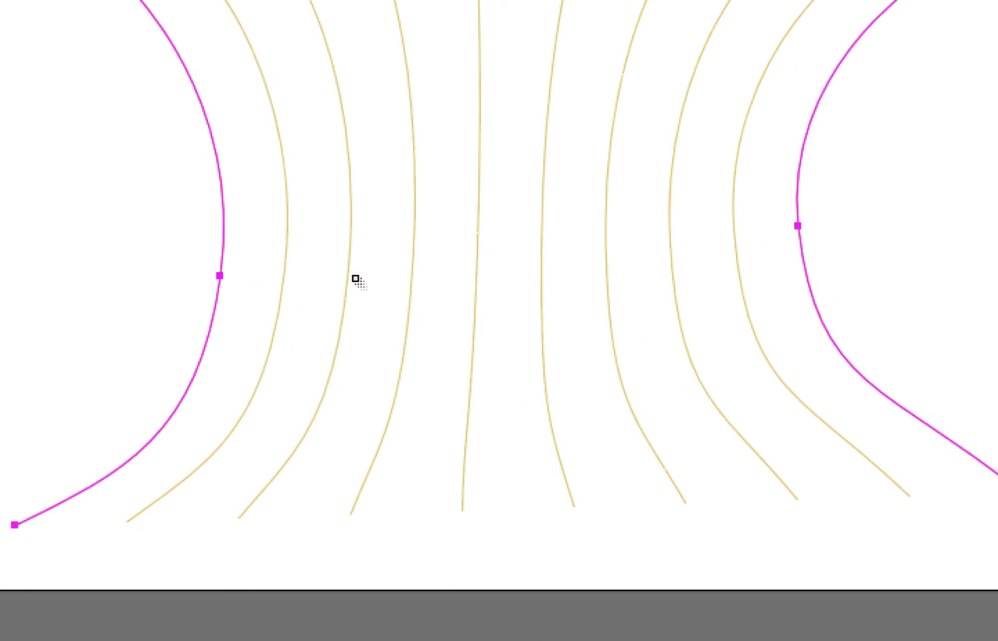
{"action": "key", "text": "super"}
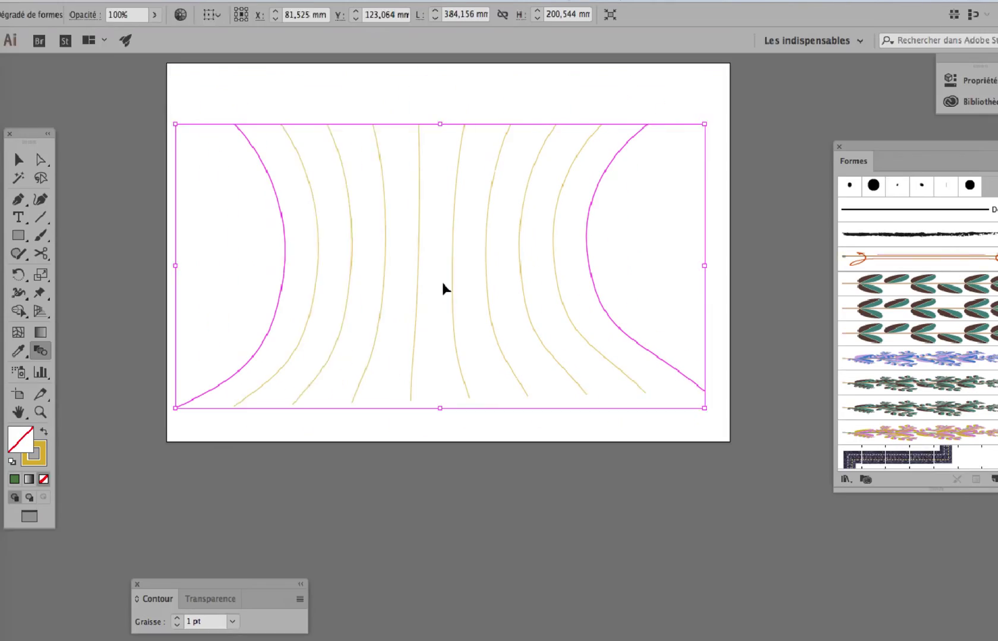
Step: Save the blended curves as a new Illustrator file named brushes2-23.ai in the brushes-artistiques-AI-2 folder
{"action": "left_click", "coordinate": [121, 5]}
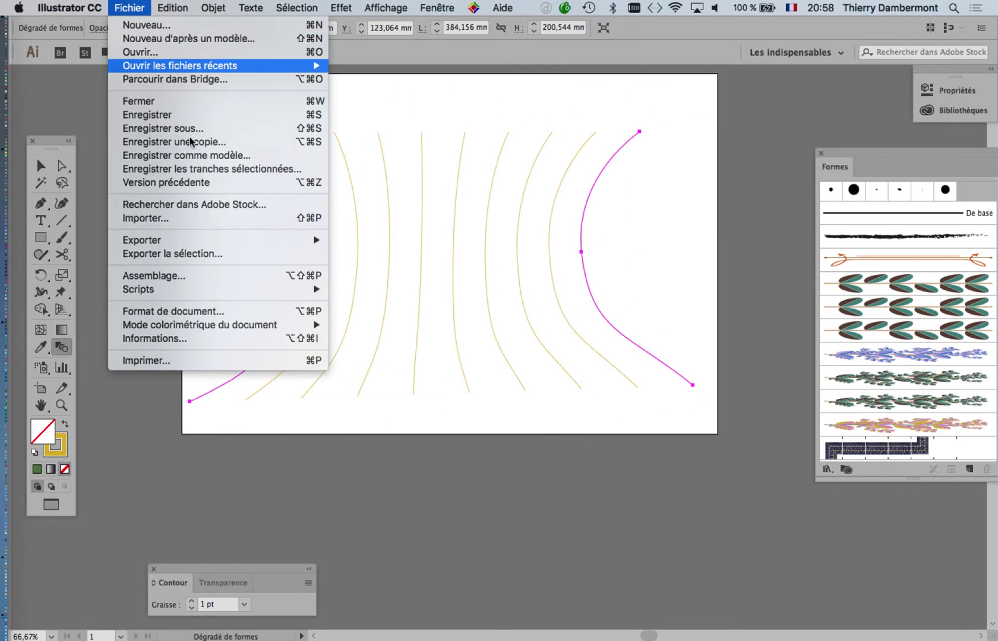
{"action": "left_click", "coordinate": [189, 129]}
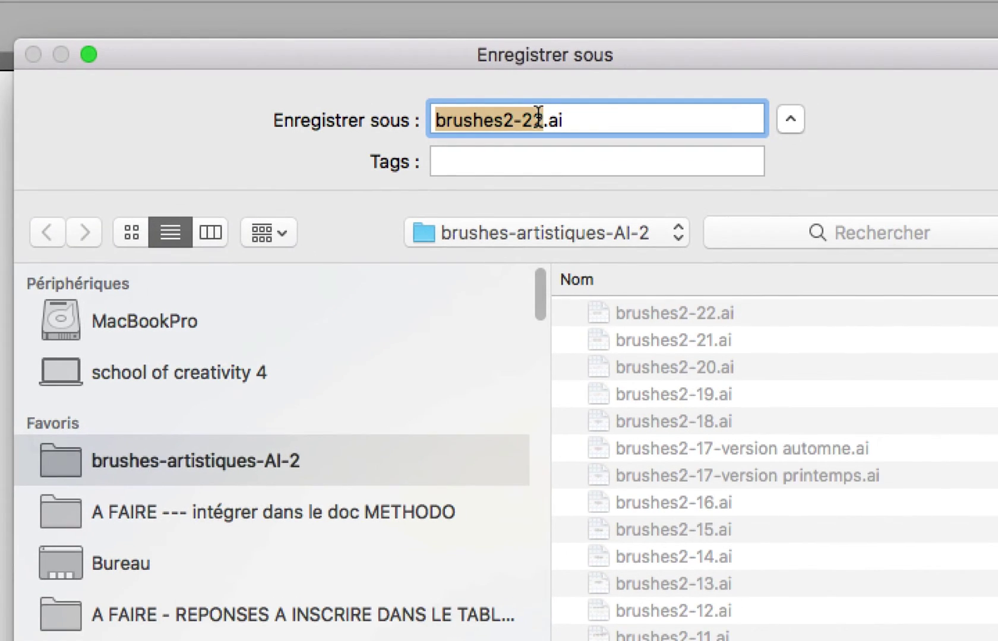
{"action": "left_click", "coordinate": [539, 119]}
{"action": "left_click_drag", "start_coordinate": [541, 119], "coordinate": [534, 119]}
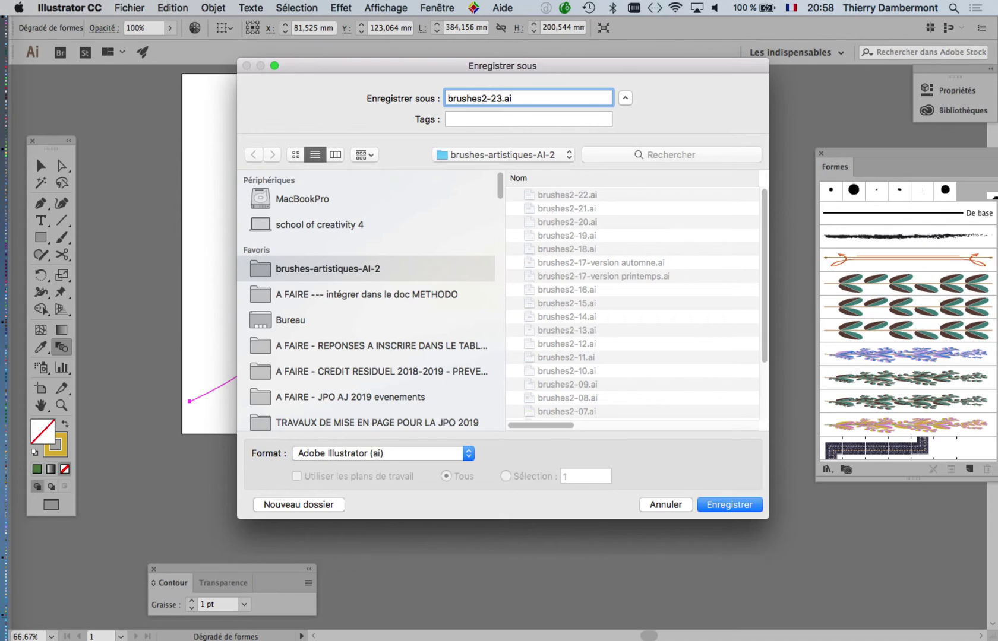
{"action": "key", "text": "Return"}
{"action": "left_click", "coordinate": [708, 537]}
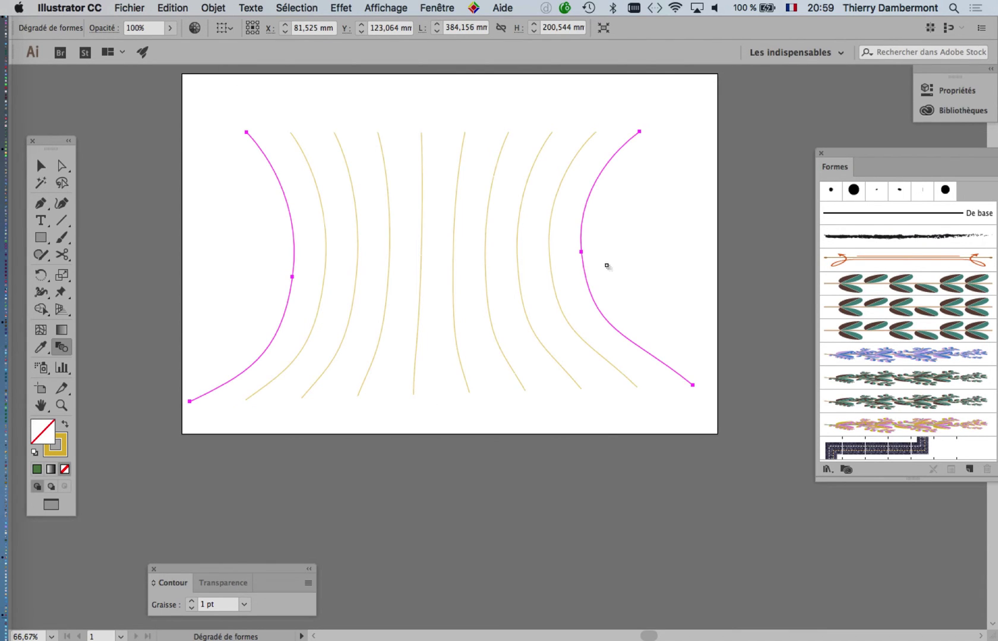
Step: Apply the pink and yellow "plusieurs branches - 1 - copie" art brush to the blend and set its fixed width to 32%
{"action": "left_click", "coordinate": [893, 425]}
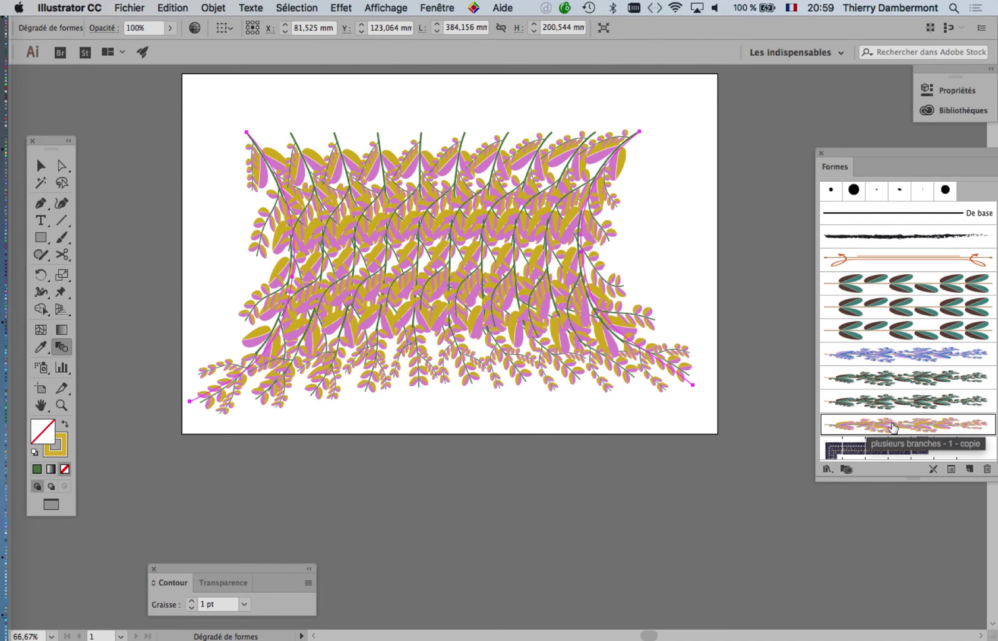
{"action": "double_click", "coordinate": [892, 426]}
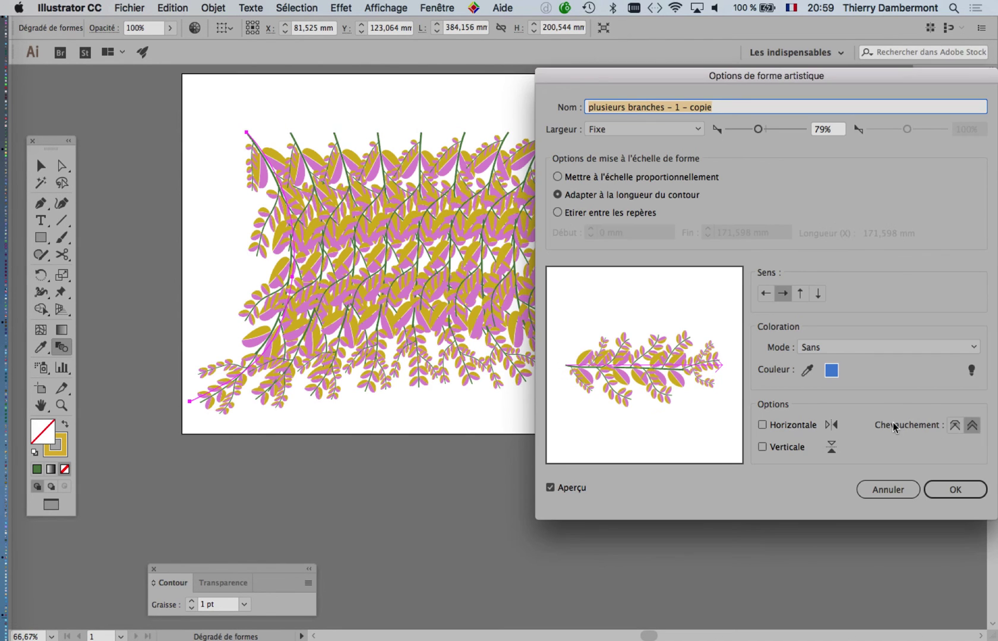
{"action": "left_click", "coordinate": [740, 130]}
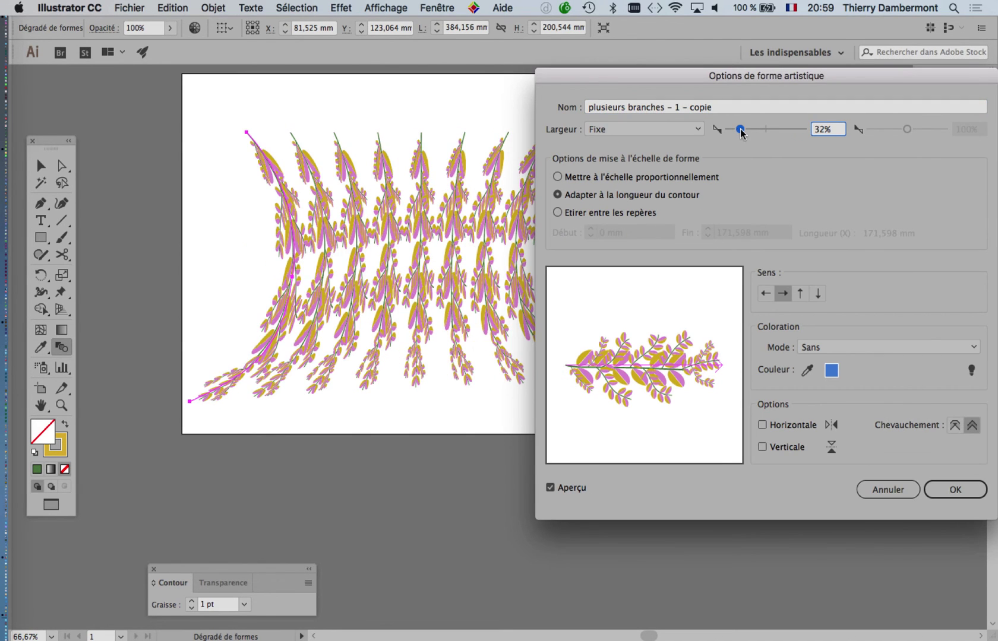
{"action": "mouse_move", "coordinate": [716, 76]}
{"action": "left_mouse_down"}
{"action": "mouse_move", "coordinate": [718, 432]}
{"action": "mouse_move", "coordinate": [708, 264]}
{"action": "mouse_move", "coordinate": [774, 173]}
{"action": "mouse_move", "coordinate": [782, 105]}
{"action": "mouse_move", "coordinate": [600, 95]}
{"action": "left_mouse_up"}
{"action": "left_click", "coordinate": [836, 506]}
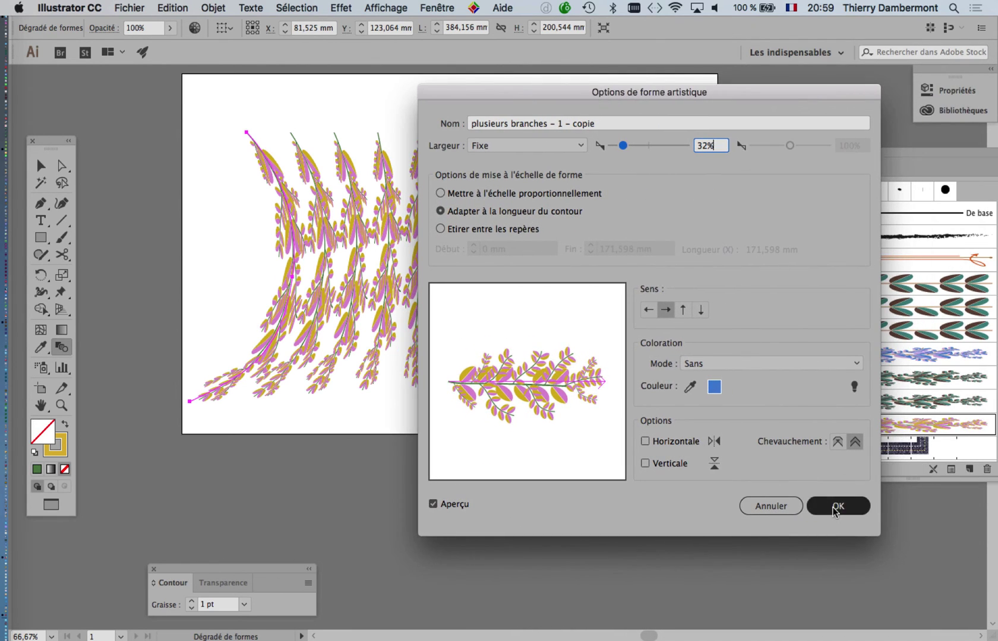
{"action": "left_click", "coordinate": [606, 340]}
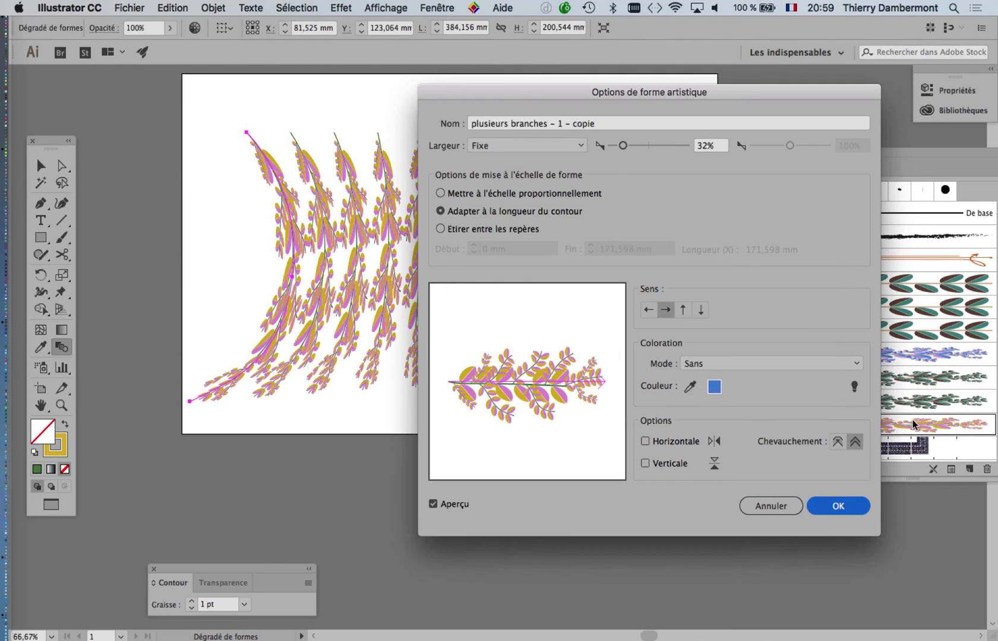